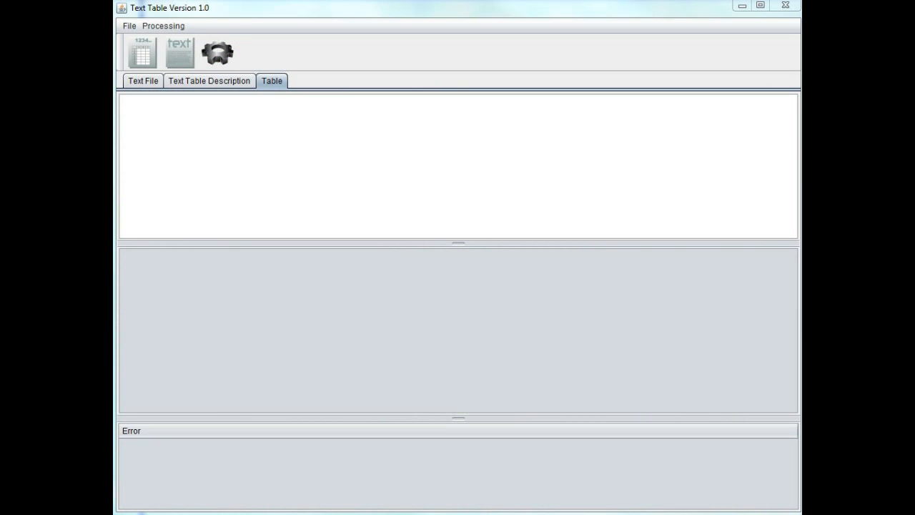
Look through the empty Text File, Text Table Description and Table views.
{"action": "left_click", "coordinate": [143, 81]}
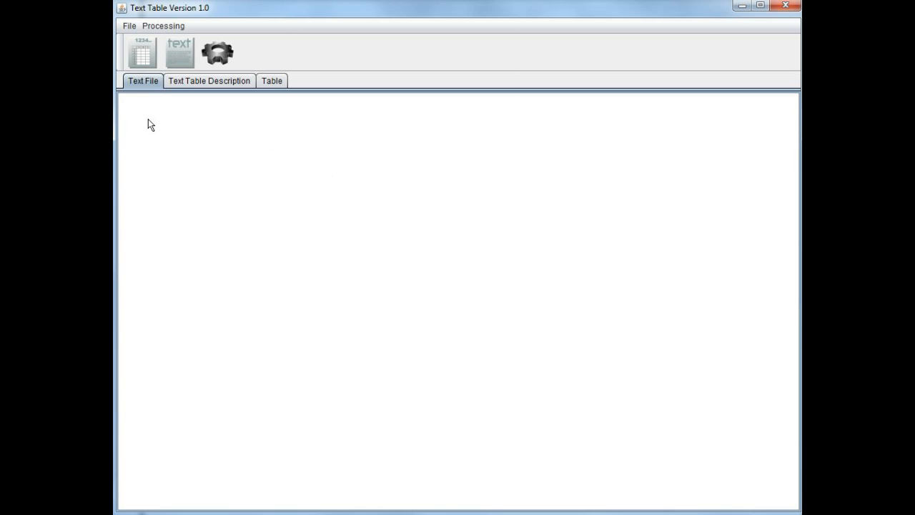
{"action": "left_click", "coordinate": [201, 82]}
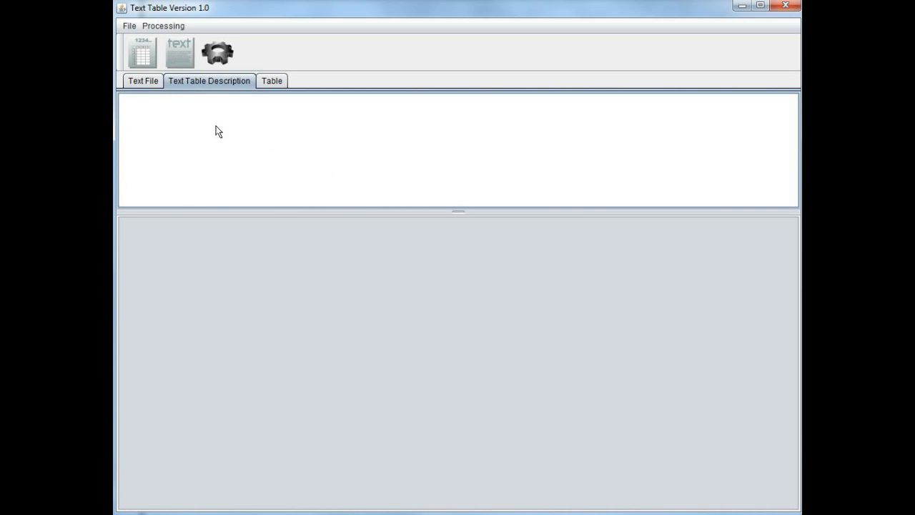
{"action": "left_click", "coordinate": [275, 81]}
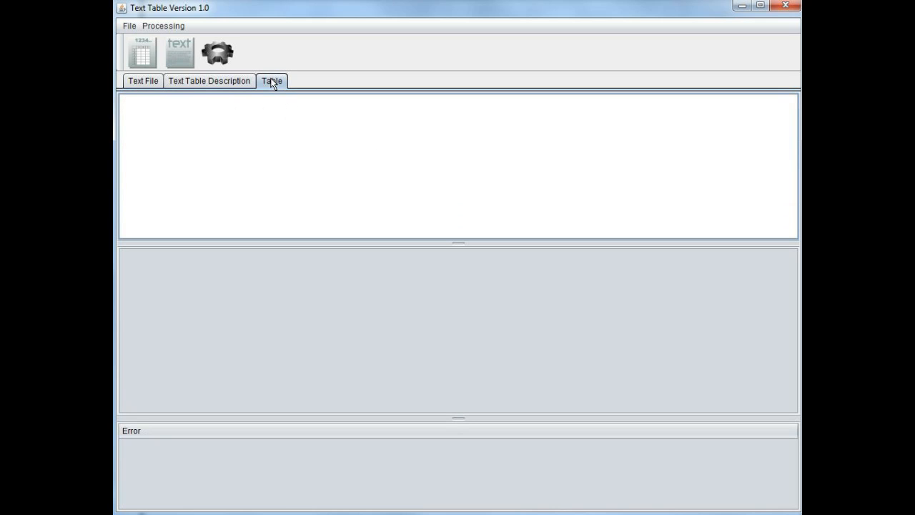
{"action": "left_click", "coordinate": [198, 85]}
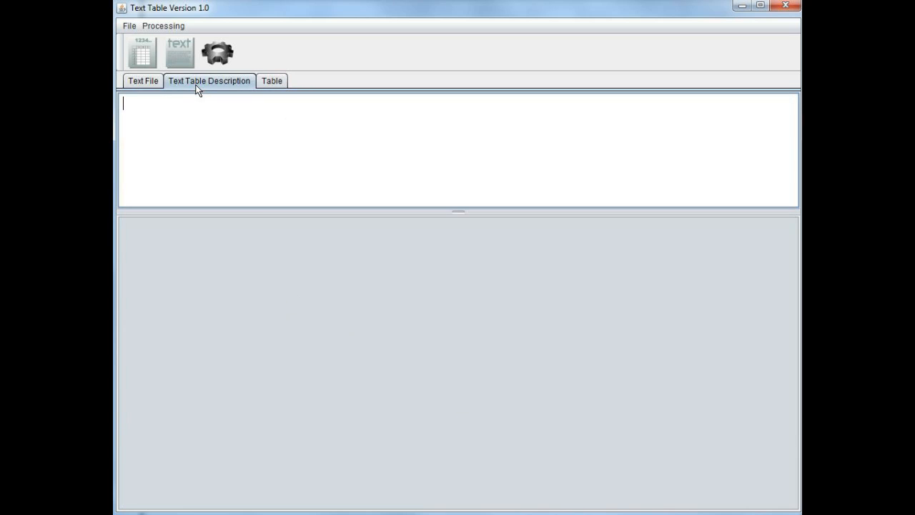
Enter AAABBBB as the first line of the text file.
{"action": "left_click", "coordinate": [143, 81]}
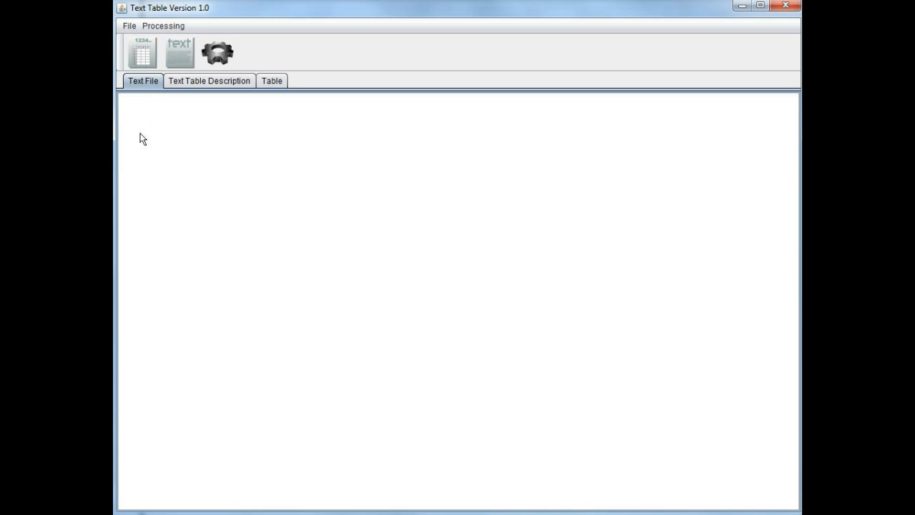
{"action": "type", "text": "AAABBB"}
{"action": "key", "text": "Return"}
Duplicate the AAABBBB line until the text file holds 13 identical lines.
{"action": "key", "text": "Up"}
{"action": "key", "text": "shift+End"}
{"action": "key", "text": "Down"}
{"action": "key", "text": "ctrl+v"}
{"action": "key", "text": "ctrl+v"}
{"action": "key", "text": "ctrl+v"}
{"action": "key", "text": "ctrl+v"}
{"action": "key", "text": "ctrl+v"}
{"action": "key", "text": "ctrl+v"}
{"action": "key", "text": "ctrl+v"}
{"action": "key", "text": "ctrl+v"}
{"action": "key", "text": "ctrl+v"}
{"action": "key", "text": "ctrl+v"}
{"action": "key", "text": "ctrl+v"}
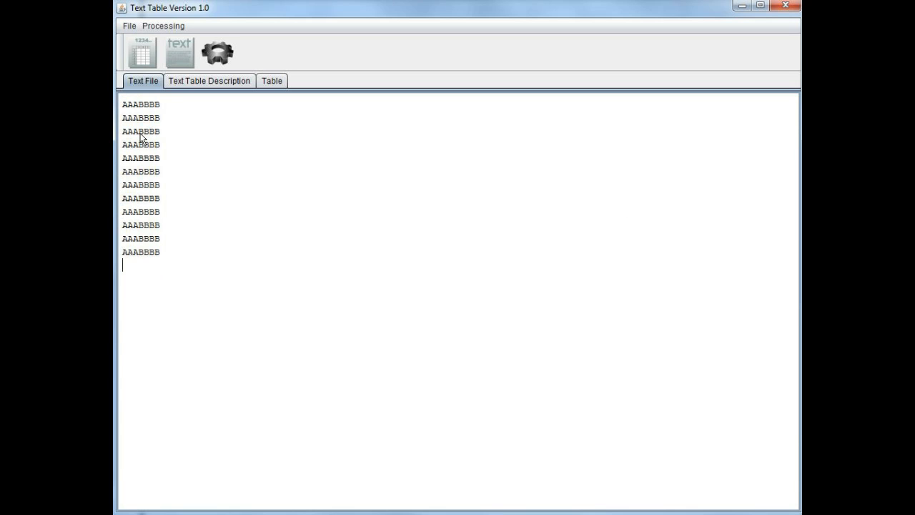
Start the text table description with the lines "plain test" and "begin".
{"action": "left_click", "coordinate": [208, 83]}
{"action": "left_click", "coordinate": [166, 127]}
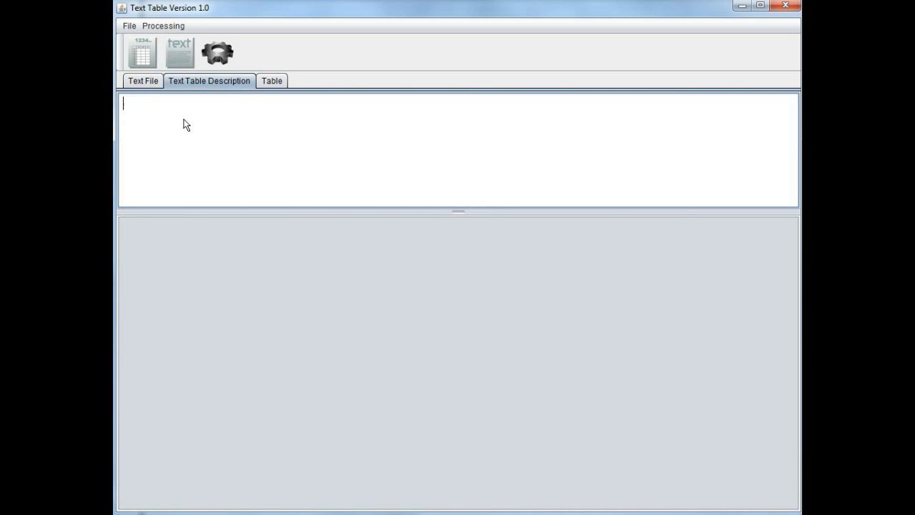
{"action": "type", "text": "plain "}
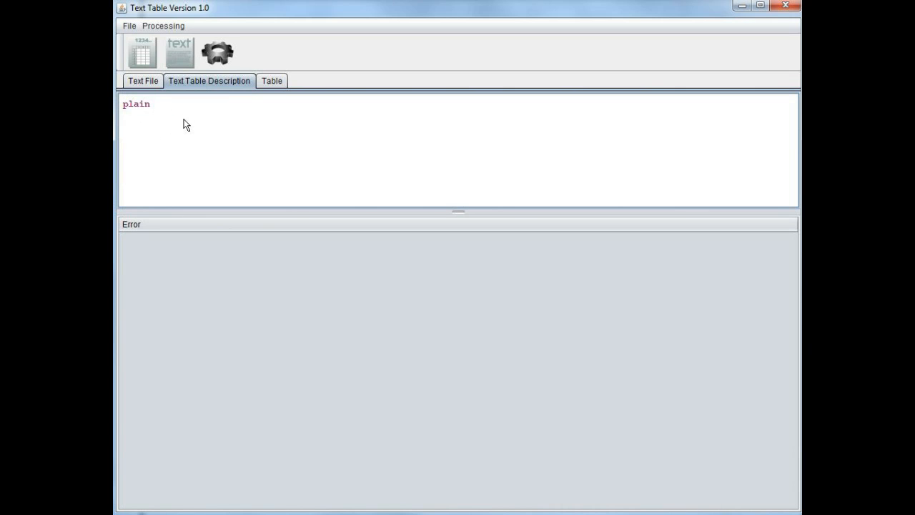
{"action": "type", "text": "te"}
{"action": "type", "text": "st "}
{"action": "type", "text": "begin"}
{"action": "key", "text": "Return"}
Define the columns in the description as "col1 length 3" and "col2 length 4" on separate lines.
{"action": "type", "text": "col len"}
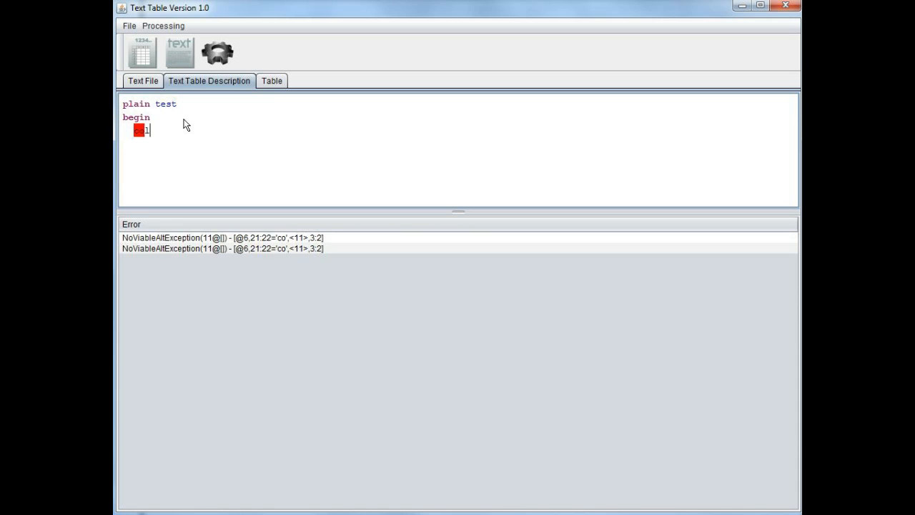
{"action": "key", "text": "BackSpace"}
{"action": "key", "text": "BackSpace"}
{"action": "key", "text": "BackSpace"}
{"action": "key", "text": "BackSpace"}
{"action": "key", "text": "BackSpace"}
{"action": "type", "text": "l1 le"}
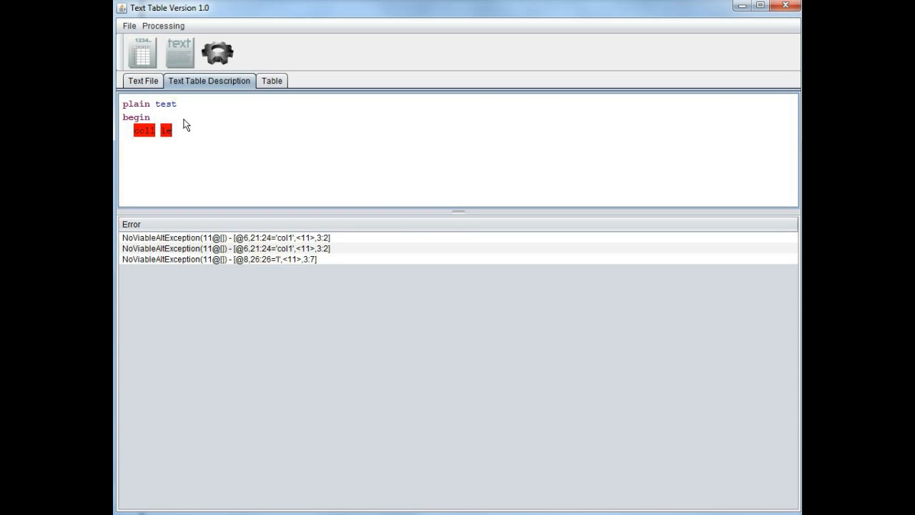
{"action": "type", "text": "ngth 3"}
{"action": "key", "text": "Return"}
{"action": "type", "text": "col2"}
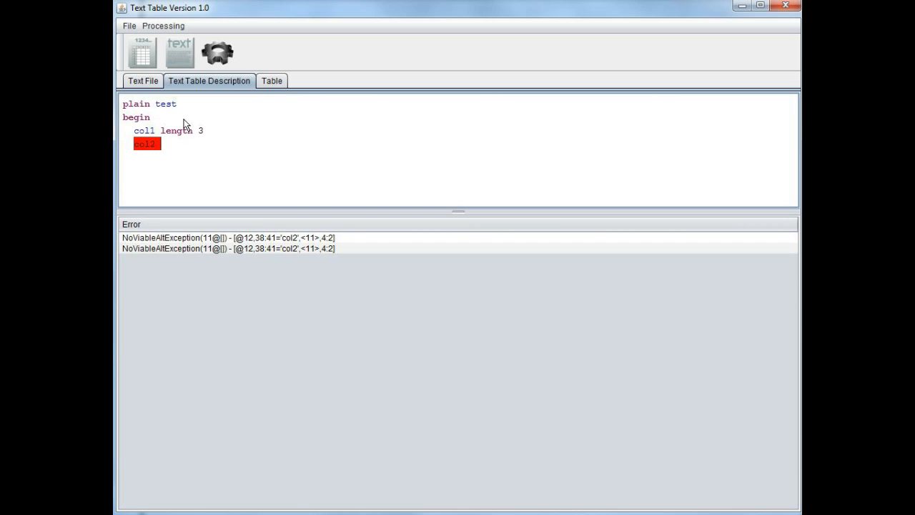
{"action": "type", "text": " length 4 "}
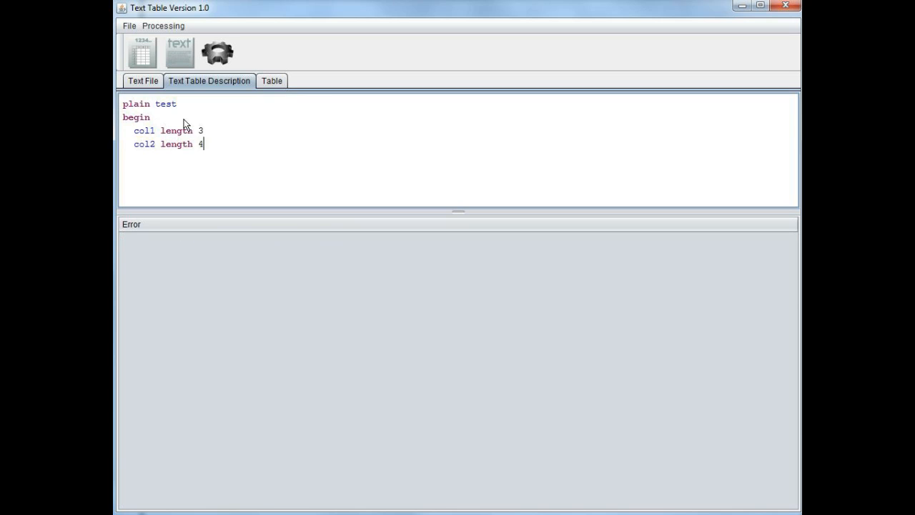
Close the table description with "end;" and highlight the whole definition.
{"action": "type", "text": "endM"}
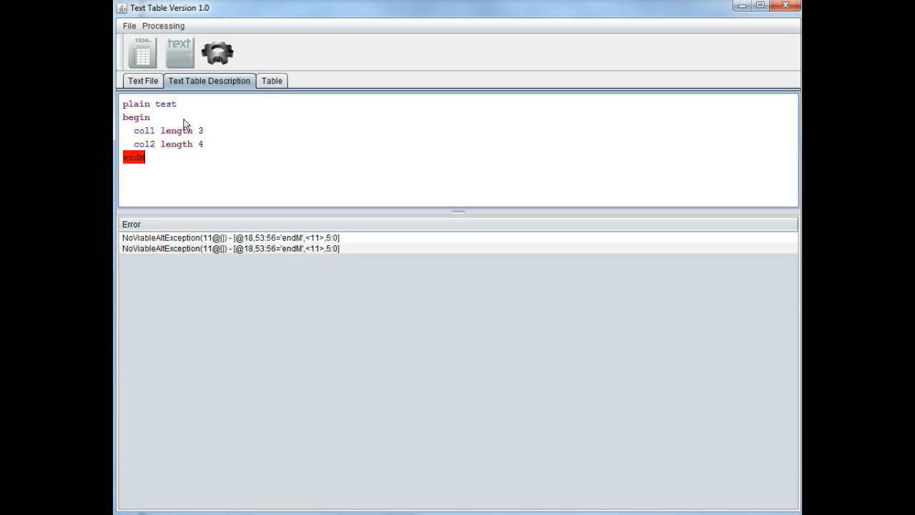
{"action": "key", "text": "BackSpace"}
{"action": "type", "text": ";"}
{"action": "key", "text": "Return"}
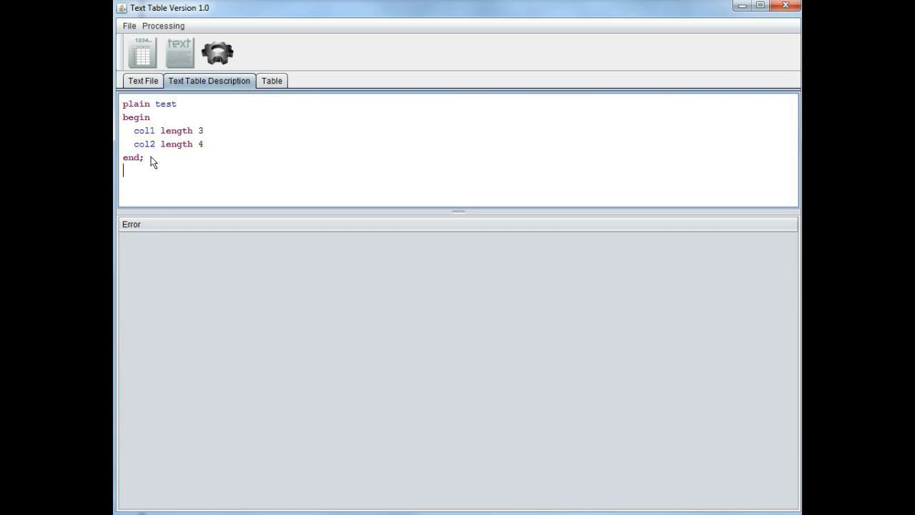
{"action": "left_click_drag", "start_coordinate": [146, 159], "coordinate": [126, 113]}
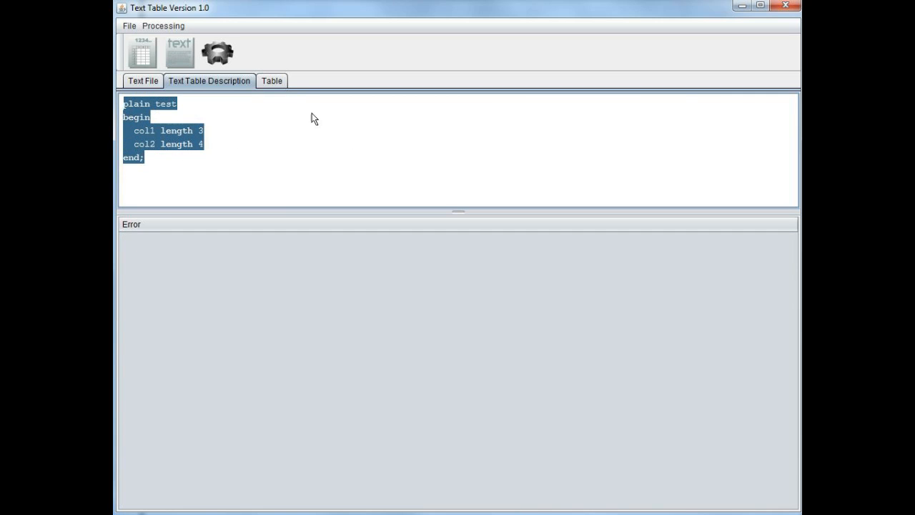
Convert the text file into a table with From Text To Table and show the Table view.
{"action": "left_click", "coordinate": [274, 81]}
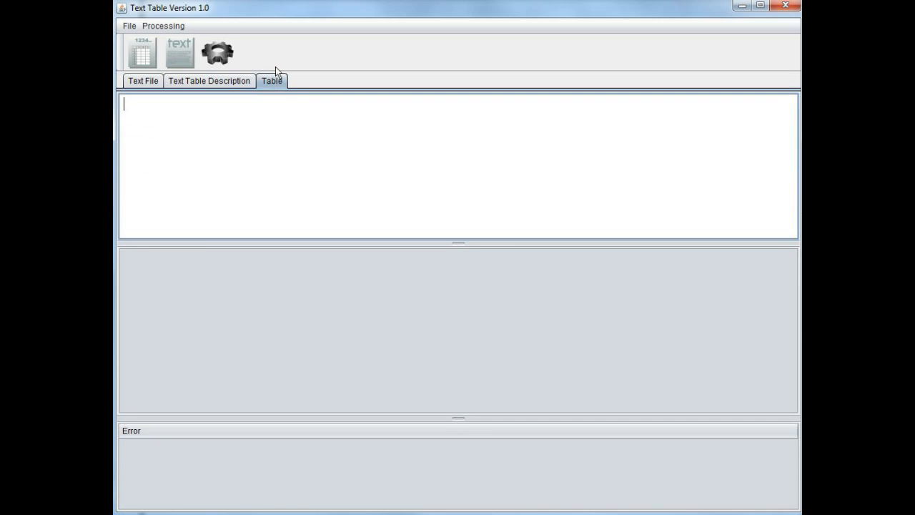
{"action": "left_click", "coordinate": [176, 29]}
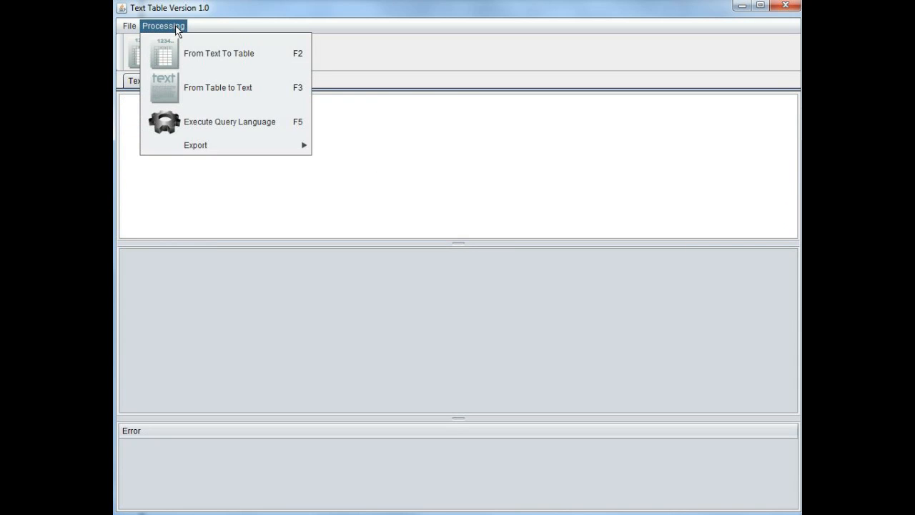
{"action": "left_click", "coordinate": [228, 53]}
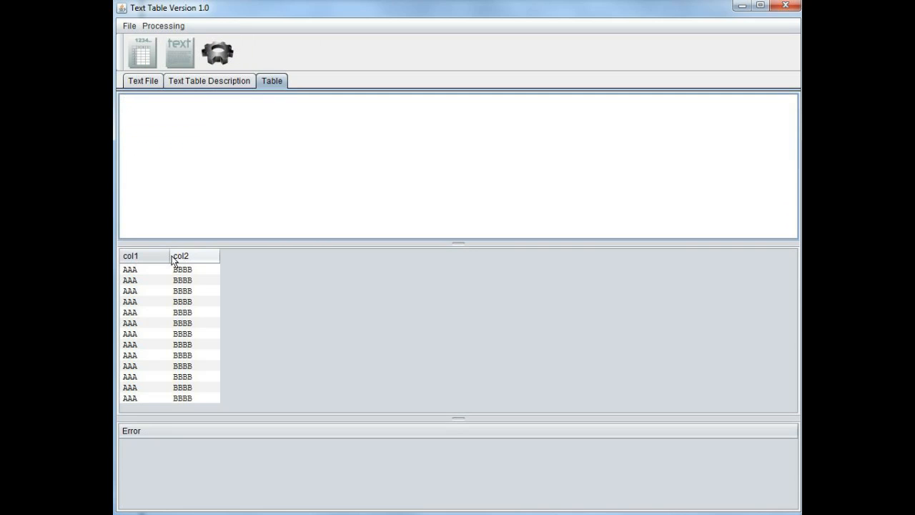
Widen the table's columns slightly and select its fifth row.
{"action": "left_click_drag", "start_coordinate": [170, 256], "coordinate": [233, 262]}
{"action": "left_click", "coordinate": [213, 270]}
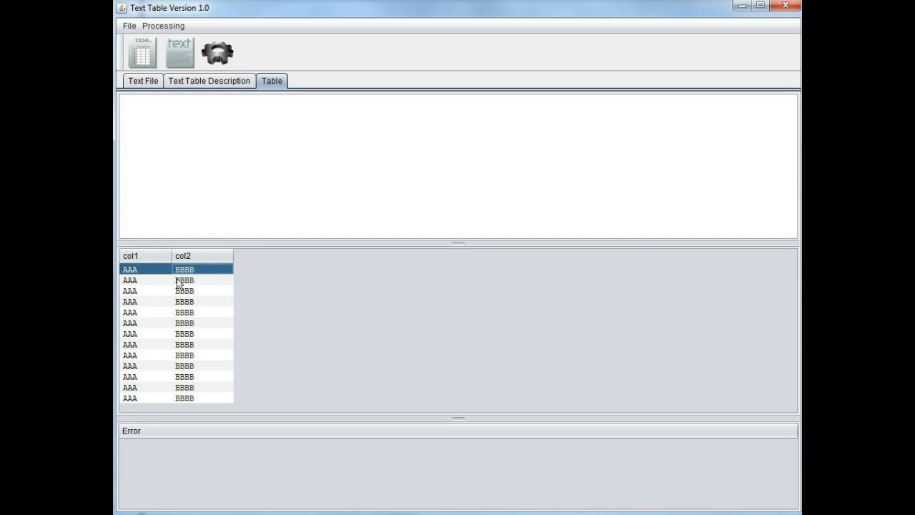
{"action": "left_click_drag", "start_coordinate": [153, 290], "coordinate": [154, 313]}
Compare the text file lines and the table description with the resulting table, checking the col2 column.
{"action": "left_click", "coordinate": [143, 83]}
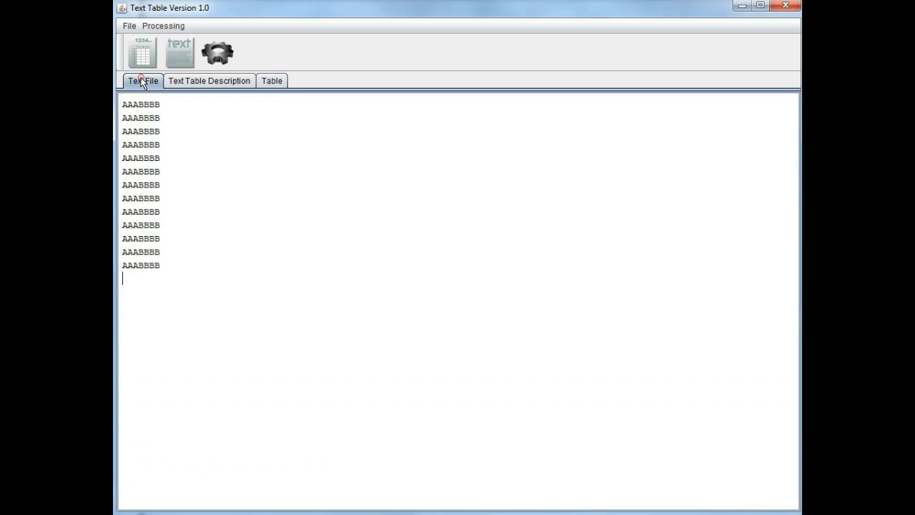
{"action": "left_click", "coordinate": [192, 82]}
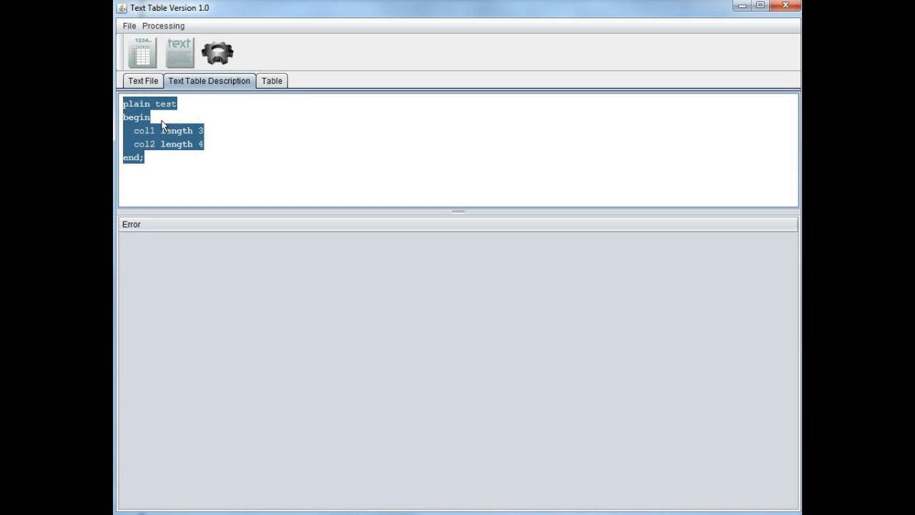
{"action": "left_click", "coordinate": [275, 85]}
{"action": "left_click_drag", "start_coordinate": [233, 258], "coordinate": [240, 262]}
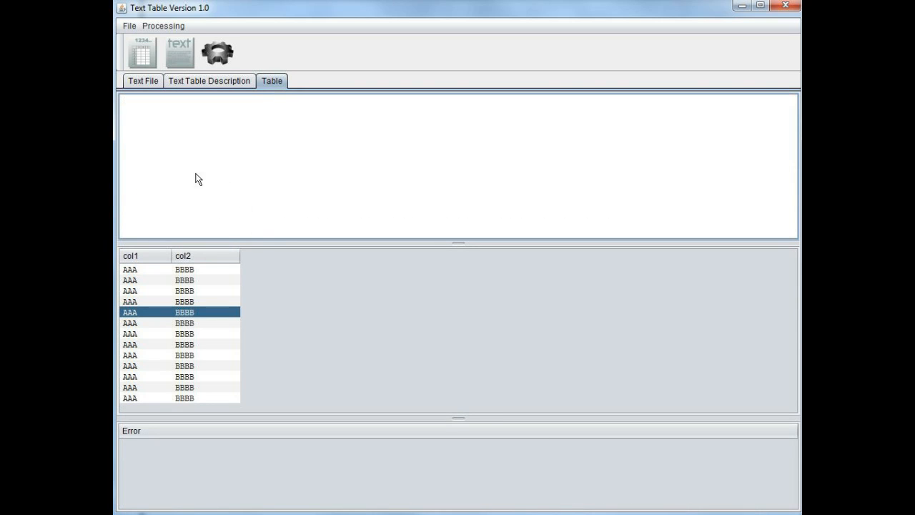
Highlight all lines of the text file and relate them to the Structure Description box on the Basic Concept slide.
{"action": "left_click", "coordinate": [186, 143]}
{"action": "left_click", "coordinate": [150, 81]}
{"action": "left_click_drag", "start_coordinate": [176, 268], "coordinate": [123, 105]}
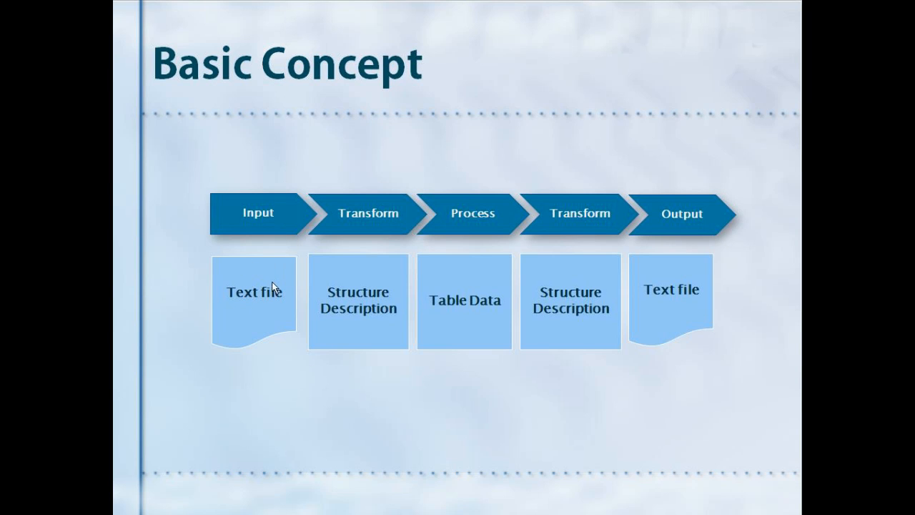
{"action": "left_click", "coordinate": [367, 309]}
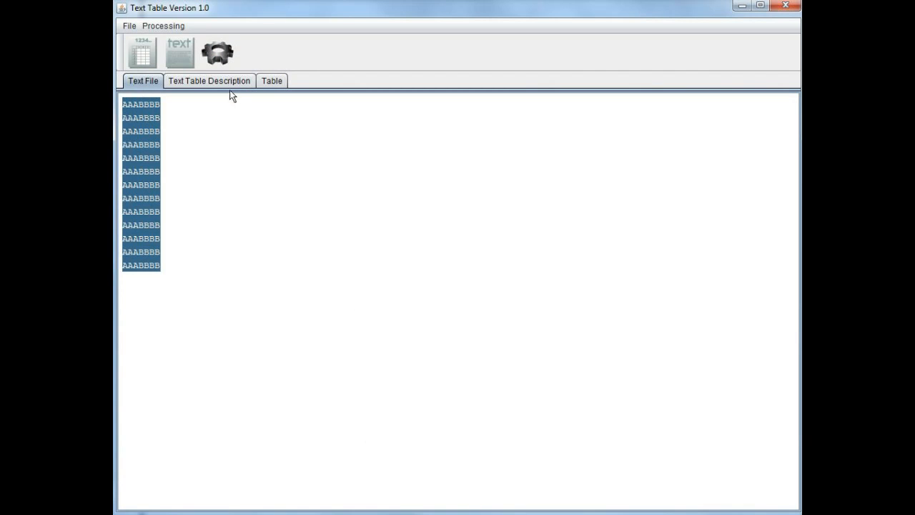
Highlight the whole table description and relate it to the Table Data box on the Basic Concept slide.
{"action": "left_click", "coordinate": [208, 81]}
{"action": "left_click_drag", "start_coordinate": [176, 169], "coordinate": [125, 104]}
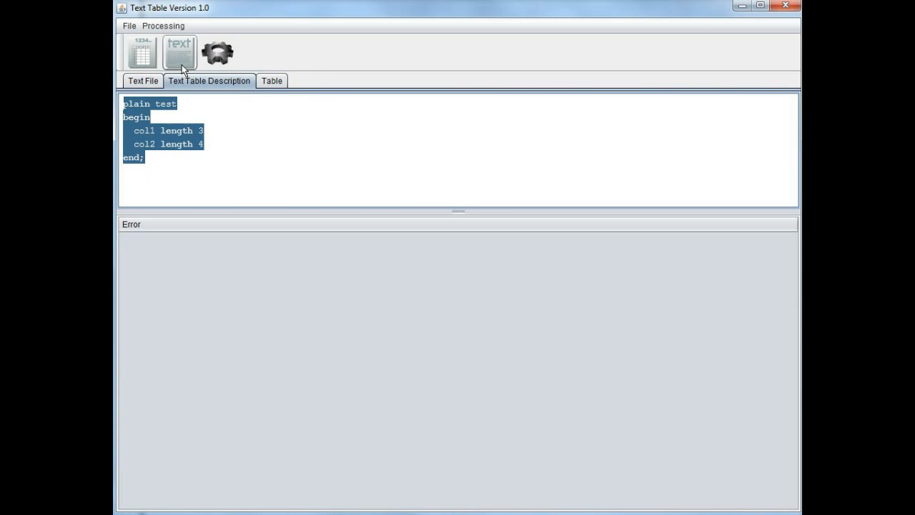
{"action": "mouse_move", "coordinate": [308, 514]}
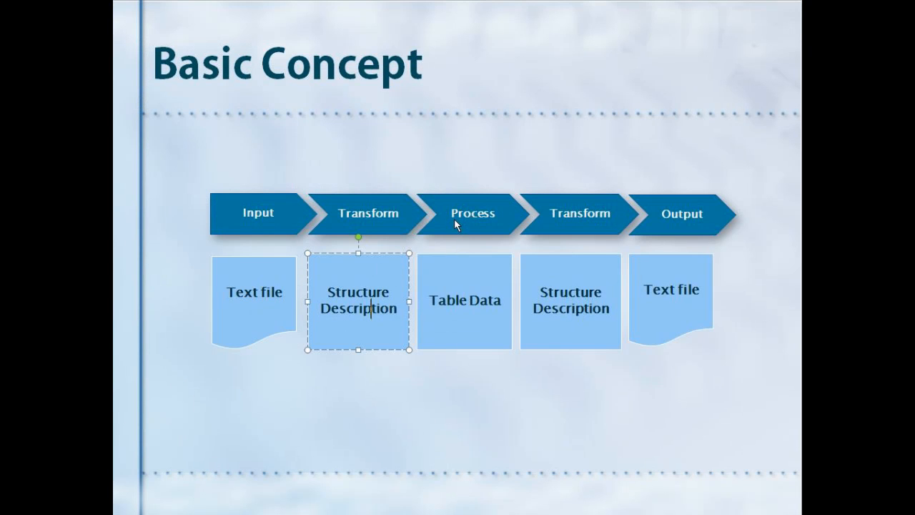
{"action": "left_click", "coordinate": [456, 281]}
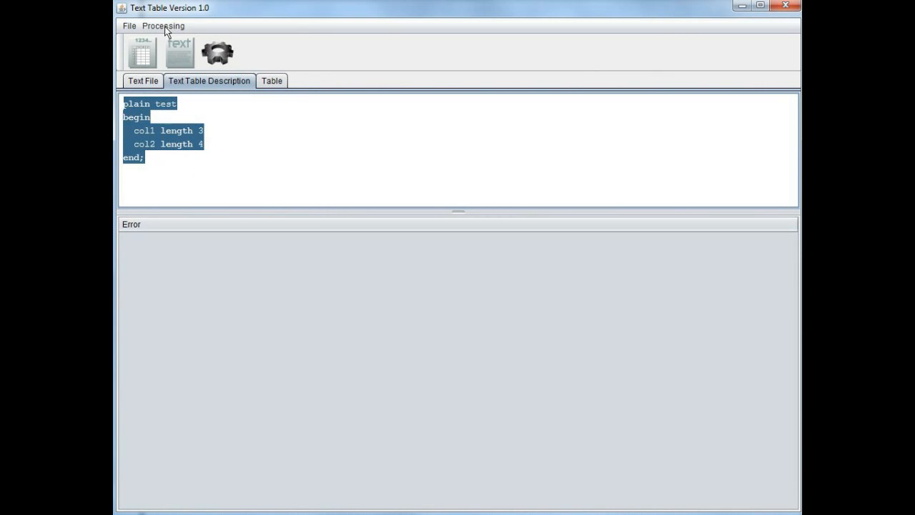
Run From Text To Table again, widen col1 slightly in the resulting table and select the second row.
{"action": "left_click", "coordinate": [164, 27]}
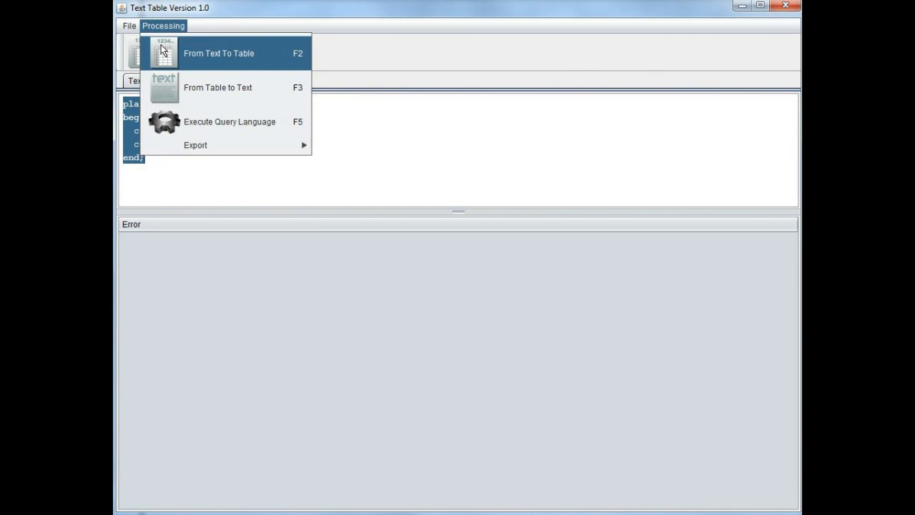
{"action": "left_click", "coordinate": [209, 54]}
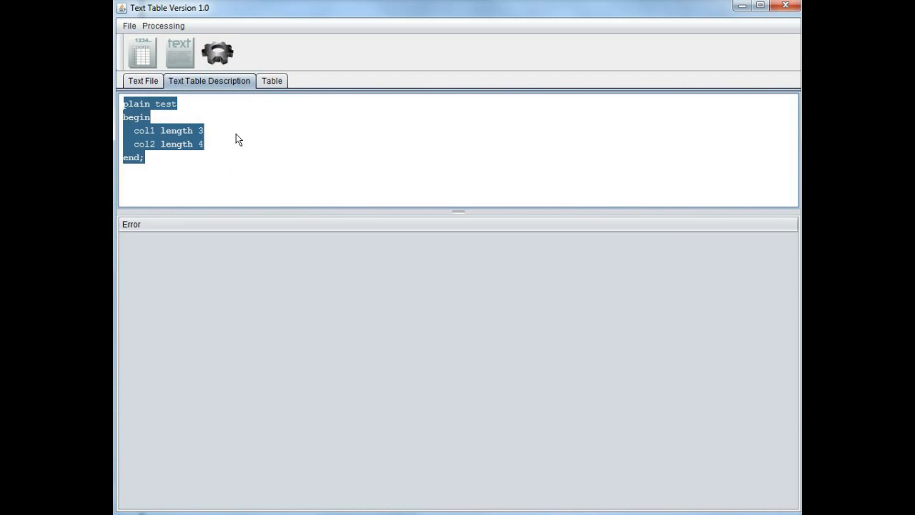
{"action": "left_click", "coordinate": [270, 83]}
{"action": "left_click_drag", "start_coordinate": [171, 259], "coordinate": [180, 261]}
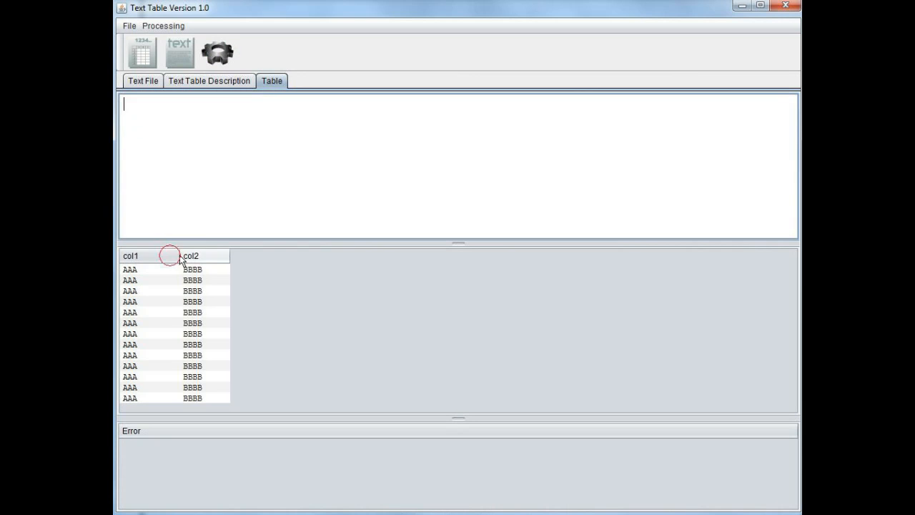
{"action": "left_click", "coordinate": [165, 280]}
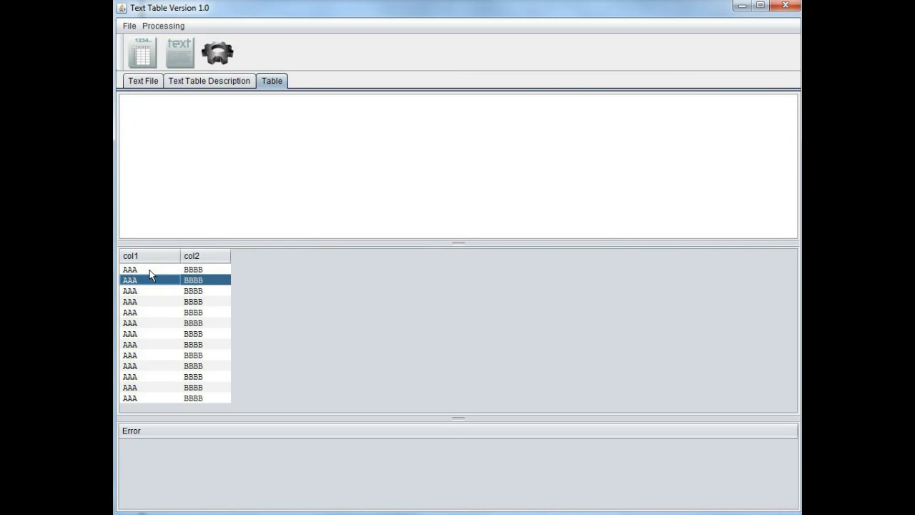
Change col1 to CCC in the first two table rows and switch to the Basic Concept slide.
{"action": "double_click", "coordinate": [150, 269]}
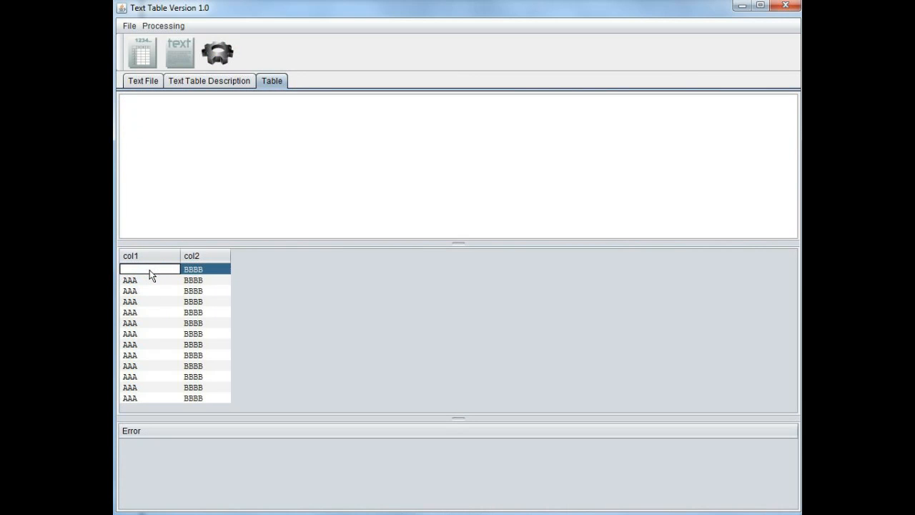
{"action": "key", "text": "Return"}
{"action": "key", "text": "Down"}
{"action": "key", "text": "BackSpace"}
{"action": "key", "text": "BackSpace"}
{"action": "key", "text": "BackSpace"}
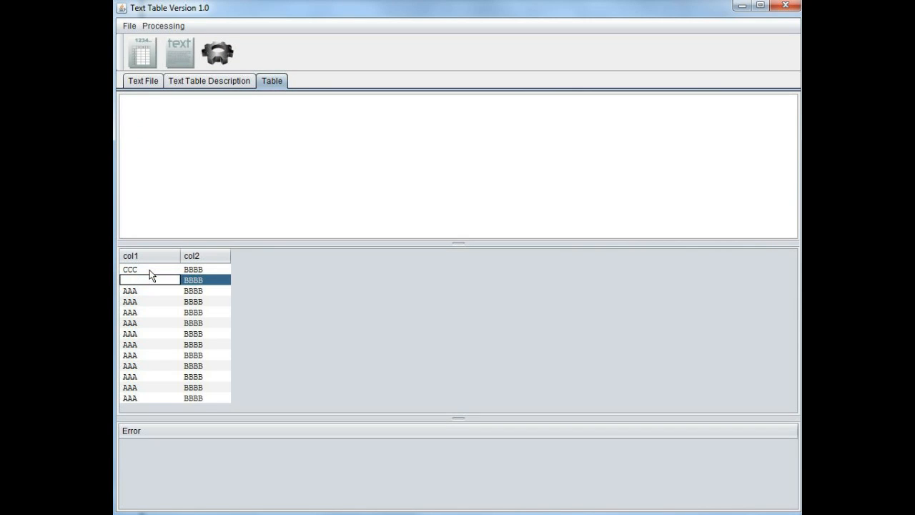
{"action": "type", "text": "CCC"}
{"action": "key", "text": "Return"}
{"action": "left_click", "coordinate": [150, 271]}
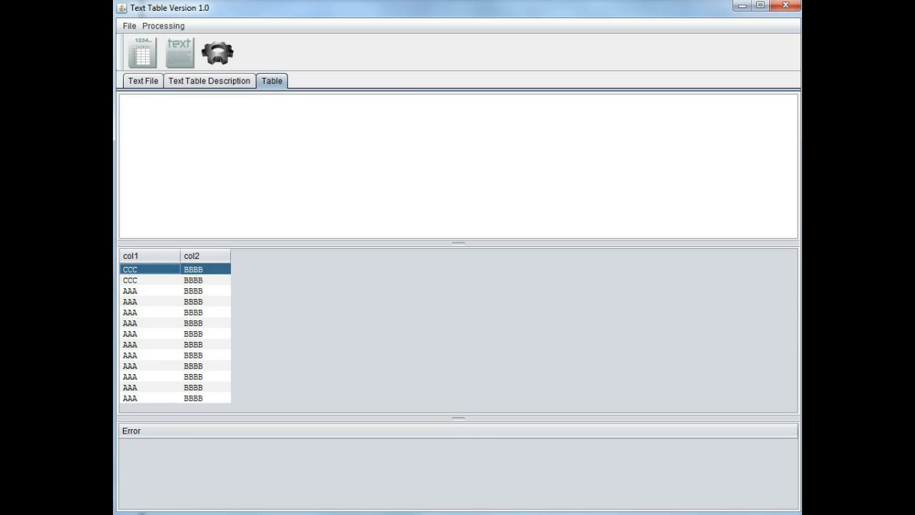
{"action": "left_click", "coordinate": [188, 508]}
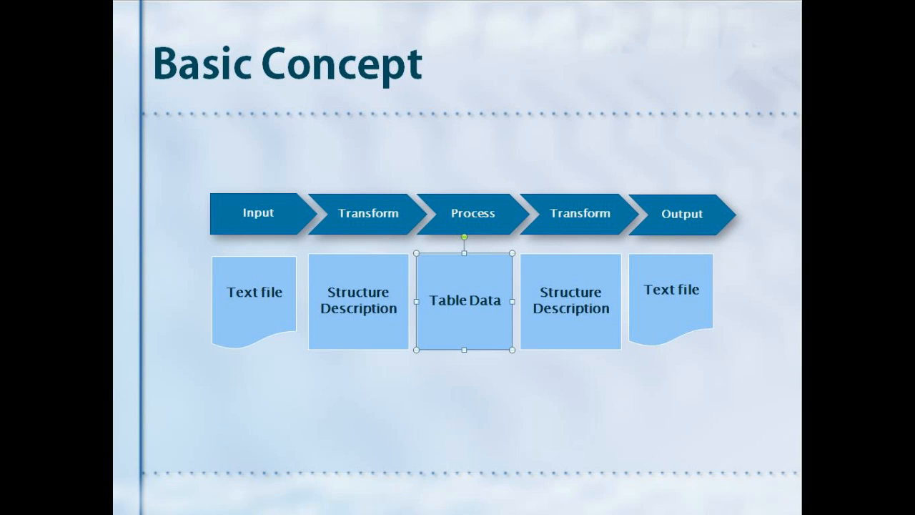
Mark the second Transform stage on the Basic Concept slide and convert the edited table back into the text file with From Table to Text.
{"action": "left_click", "coordinate": [571, 220]}
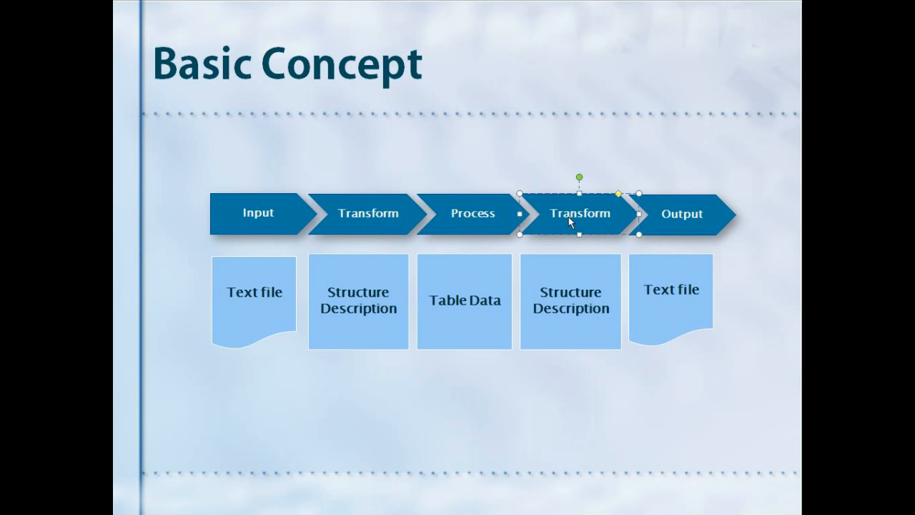
{"action": "left_click", "coordinate": [594, 162]}
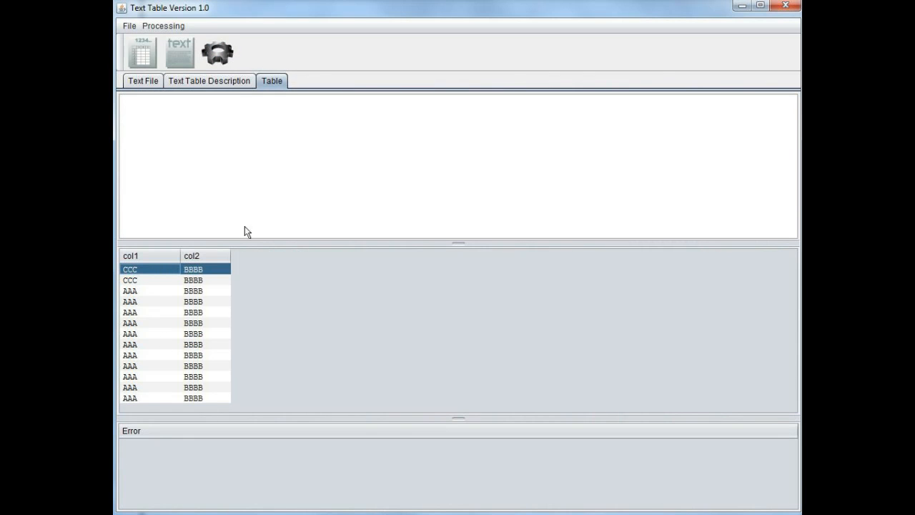
{"action": "left_click", "coordinate": [153, 83]}
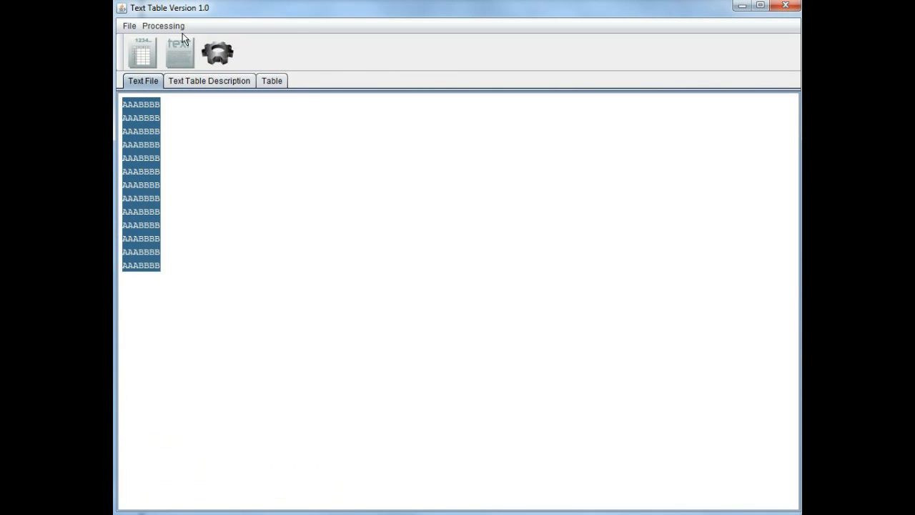
{"action": "left_click", "coordinate": [163, 27]}
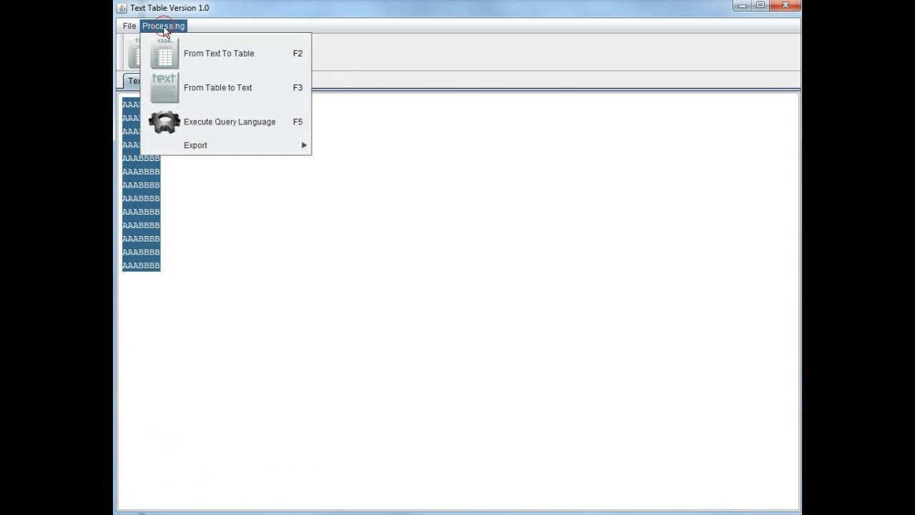
{"action": "left_click", "coordinate": [268, 90]}
{"action": "left_click", "coordinate": [178, 188]}
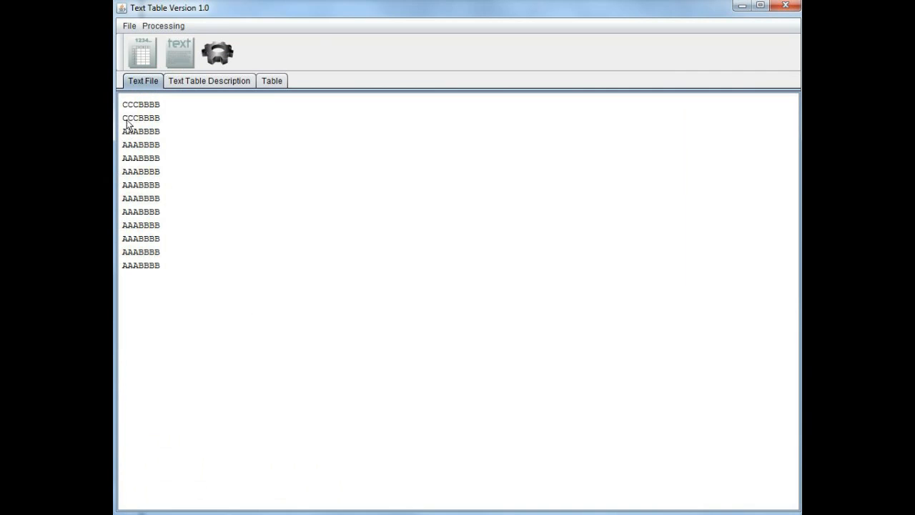
{"action": "left_click_drag", "start_coordinate": [123, 105], "coordinate": [125, 338]}
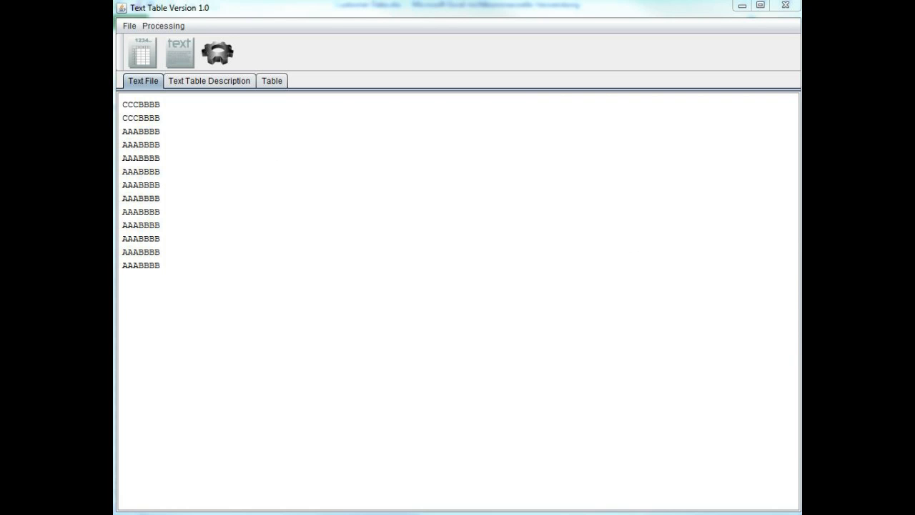
Examine Customer-Data.txt and the Column Name, From, To and Description entries of the system row in the Customer Data.xlsx specification.
{"action": "left_click", "coordinate": [117, 512]}
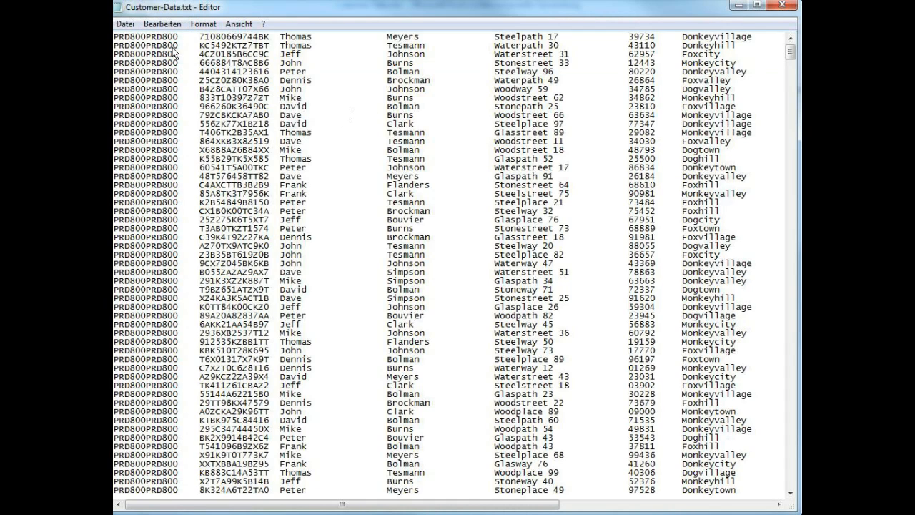
{"action": "left_click", "coordinate": [169, 512]}
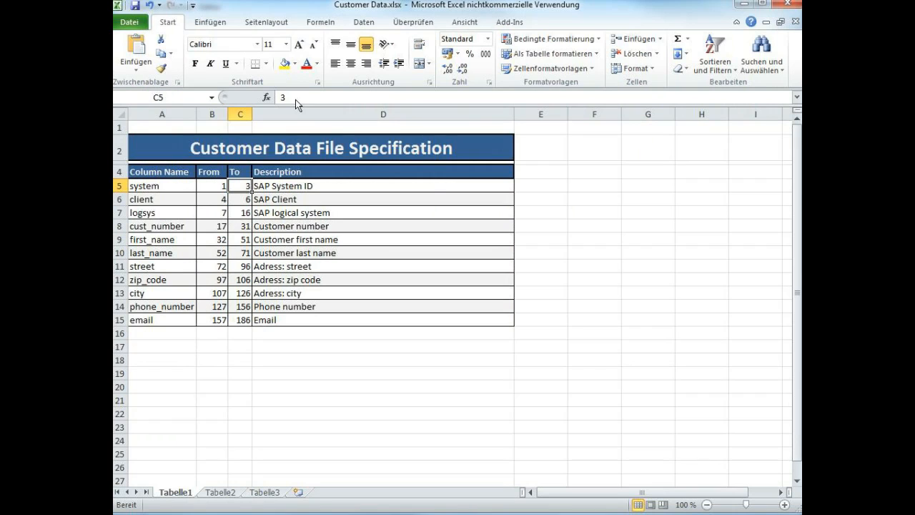
{"action": "left_click", "coordinate": [161, 185]}
{"action": "left_click", "coordinate": [213, 190]}
{"action": "left_click", "coordinate": [242, 190]}
{"action": "left_click", "coordinate": [276, 190]}
{"action": "left_click", "coordinate": [175, 192]}
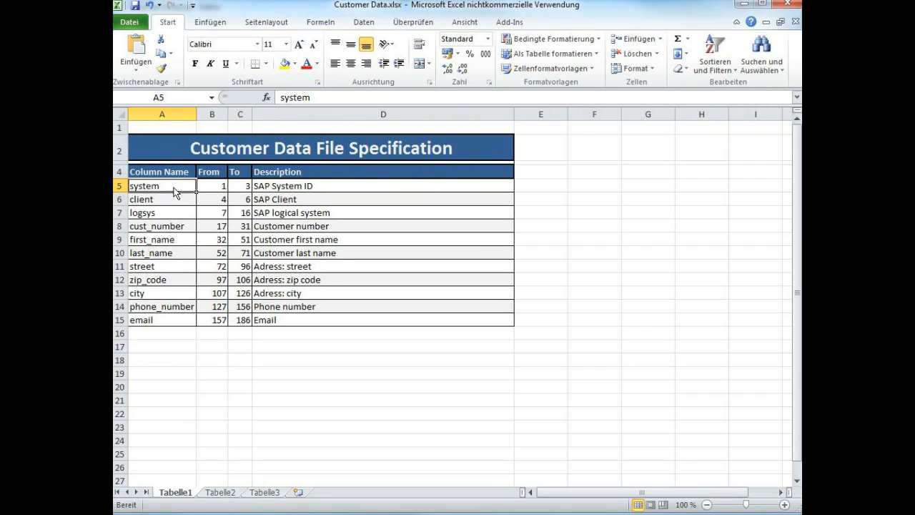
{"action": "left_click", "coordinate": [222, 190]}
{"action": "left_click", "coordinate": [242, 190]}
{"action": "left_click", "coordinate": [310, 191]}
{"action": "left_click", "coordinate": [223, 190]}
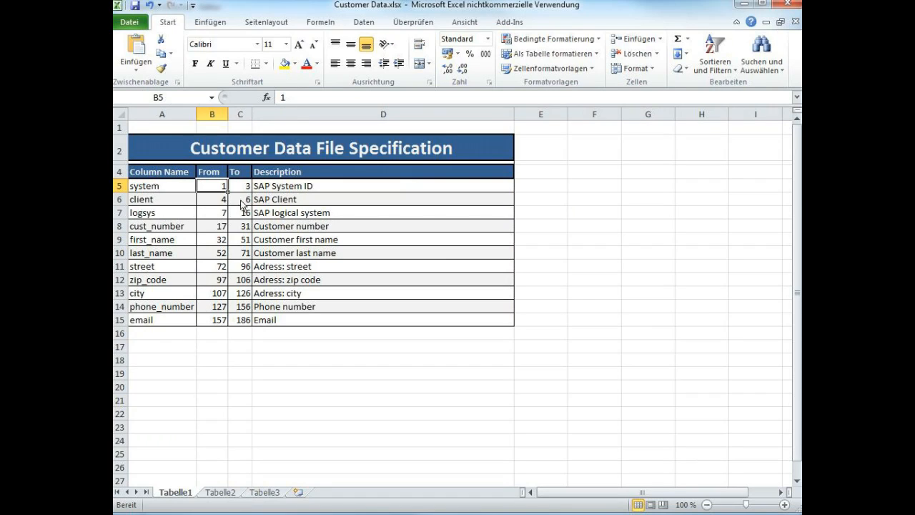
{"action": "left_click", "coordinate": [243, 187]}
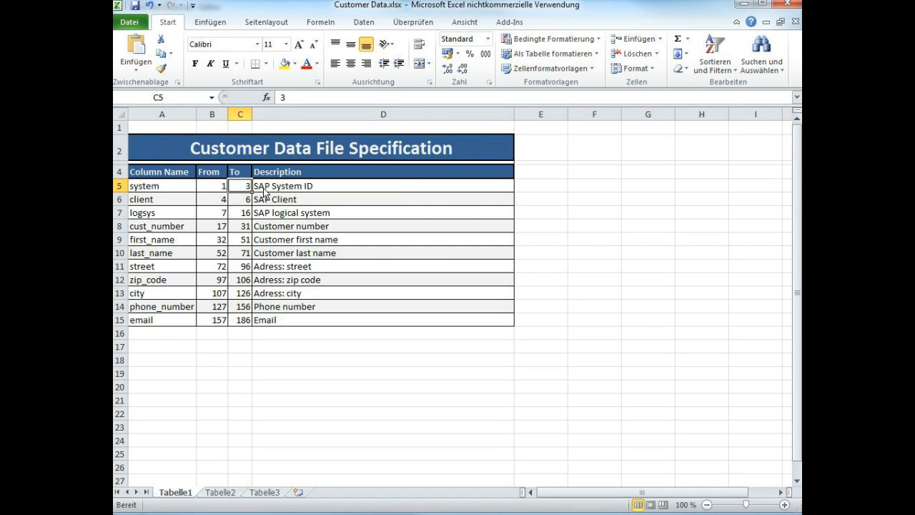
{"action": "left_click", "coordinate": [289, 187]}
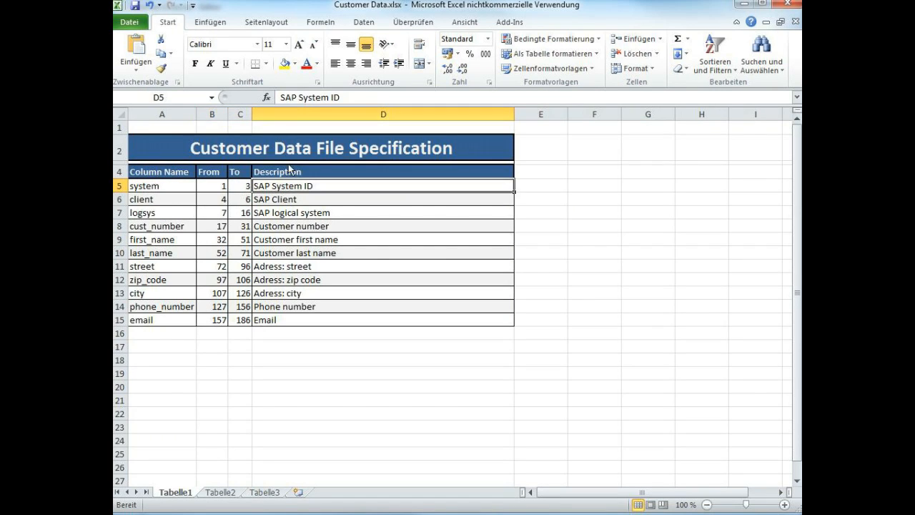
Copy the entire content of Customer-Data.txt and replace all sample lines of the text file in Text Table with it.
{"action": "left_click", "coordinate": [218, 513]}
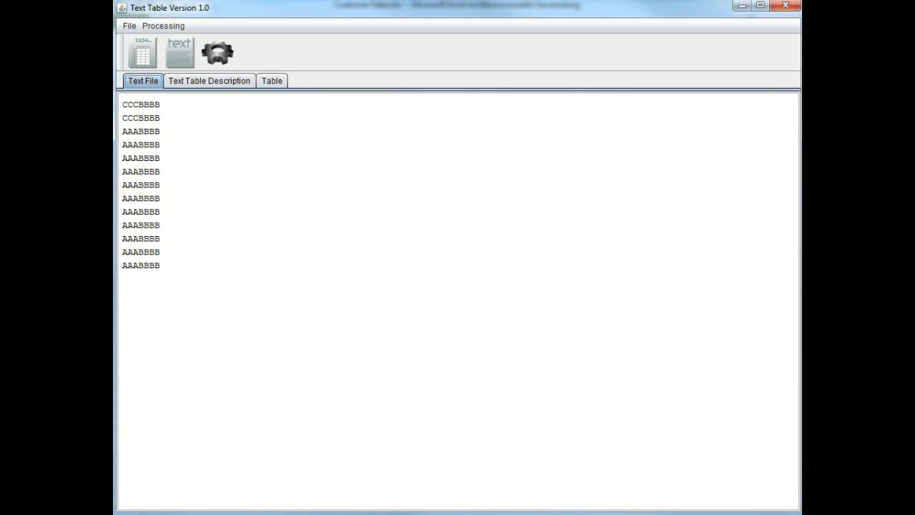
{"action": "left_click", "coordinate": [248, 514]}
{"action": "left_click", "coordinate": [121, 503]}
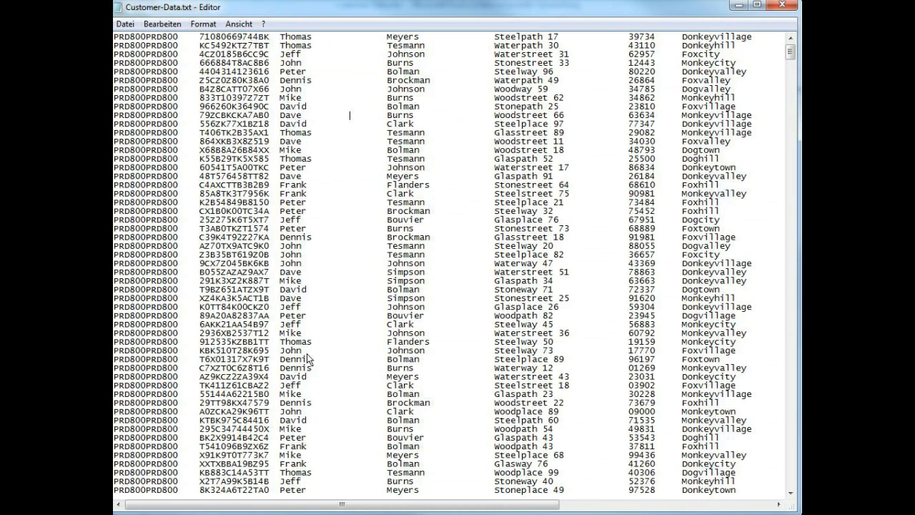
{"action": "key", "text": "ctrl+a"}
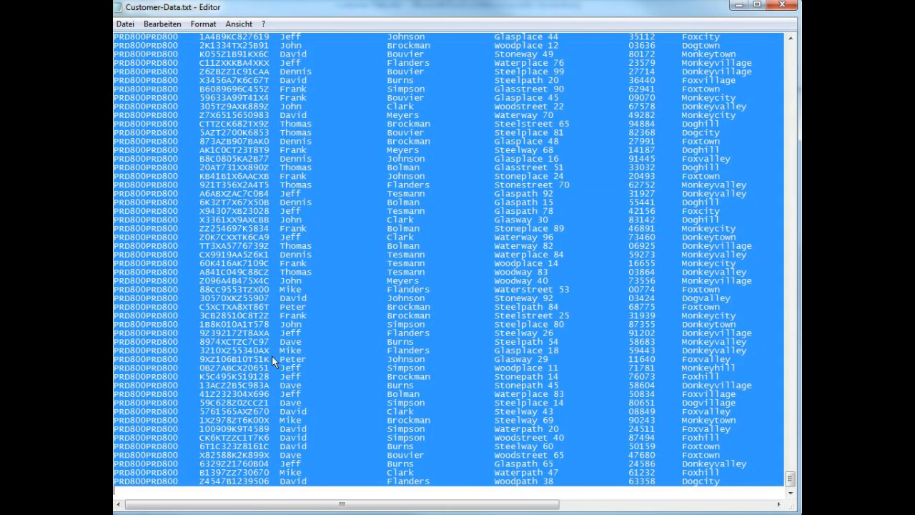
{"action": "key", "text": "alt+Tab"}
{"action": "left_click_drag", "start_coordinate": [164, 266], "coordinate": [123, 100]}
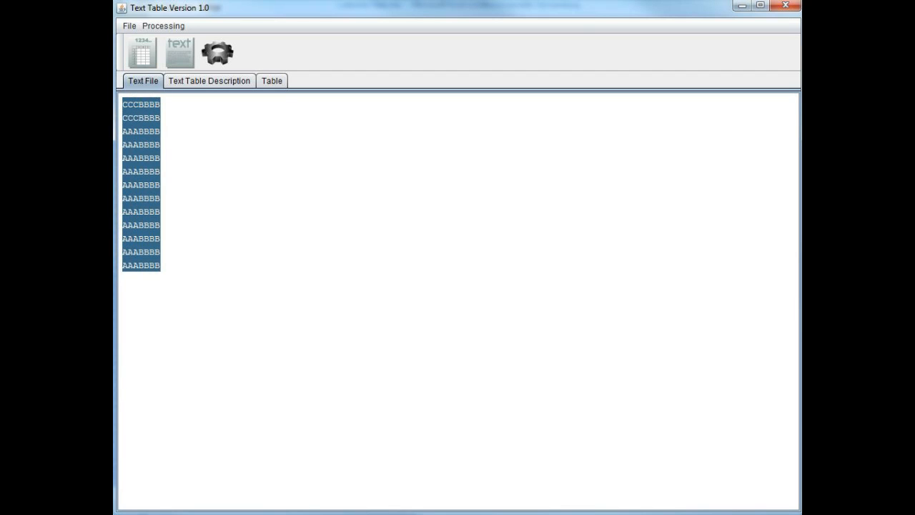
{"action": "key", "text": "ctrl+v"}
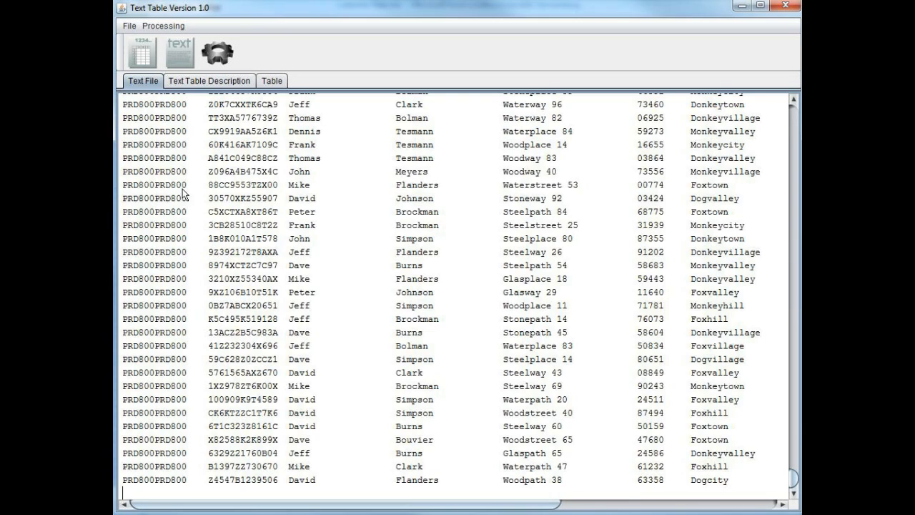
{"action": "left_click_drag", "start_coordinate": [789, 491], "coordinate": [748, 97]}
Delete the col1 and col2 definitions between begin and end in the text table description.
{"action": "left_click", "coordinate": [200, 81]}
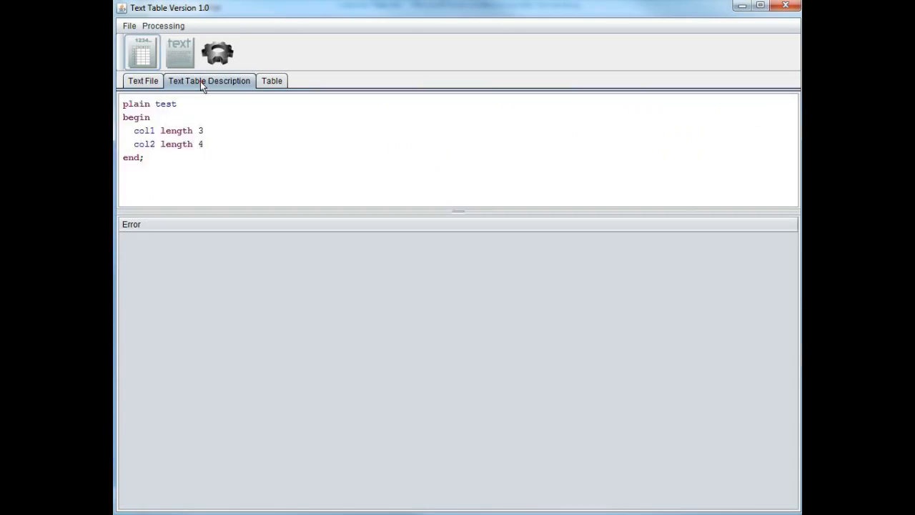
{"action": "key", "text": "ctrl+a"}
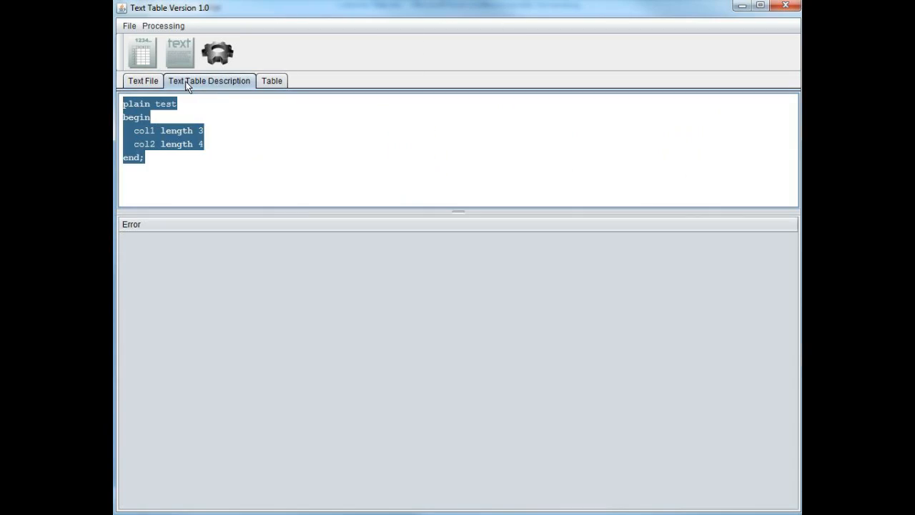
{"action": "left_click", "coordinate": [168, 168]}
{"action": "left_click_drag", "start_coordinate": [225, 146], "coordinate": [123, 131]}
{"action": "key", "text": "Delete"}
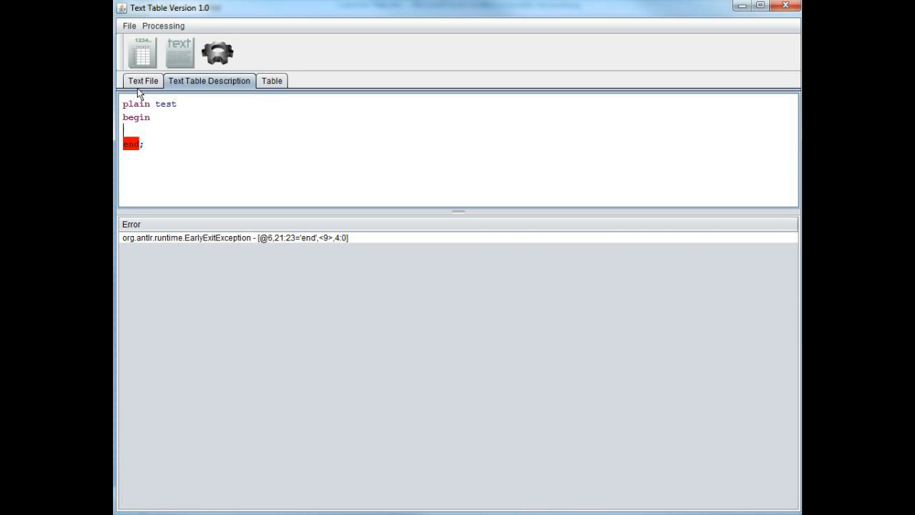
Start a formula in cell E5 of Customer Data.xlsx with =" "& and check the from-to syntax on the Structure Description slide.
{"action": "left_click", "coordinate": [147, 509]}
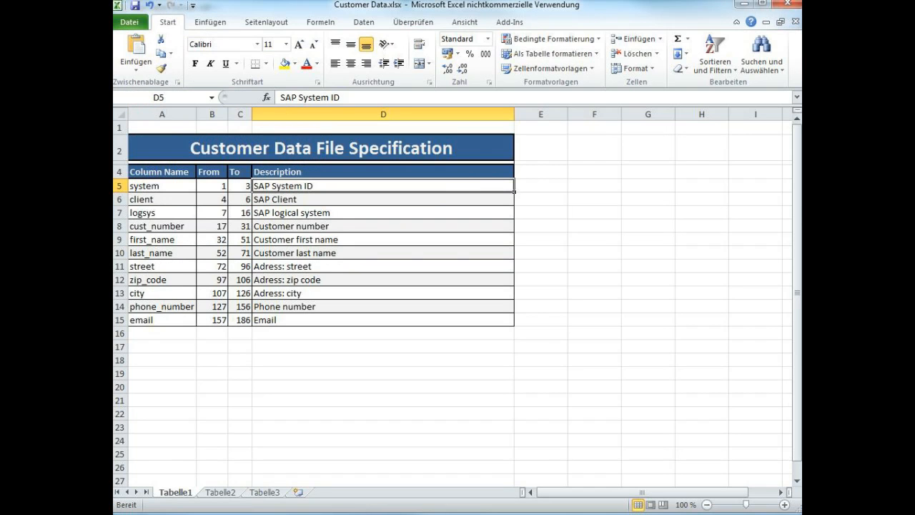
{"action": "left_click", "coordinate": [204, 197]}
{"action": "left_click", "coordinate": [213, 185]}
{"action": "left_click", "coordinate": [247, 188]}
{"action": "left_click", "coordinate": [286, 189]}
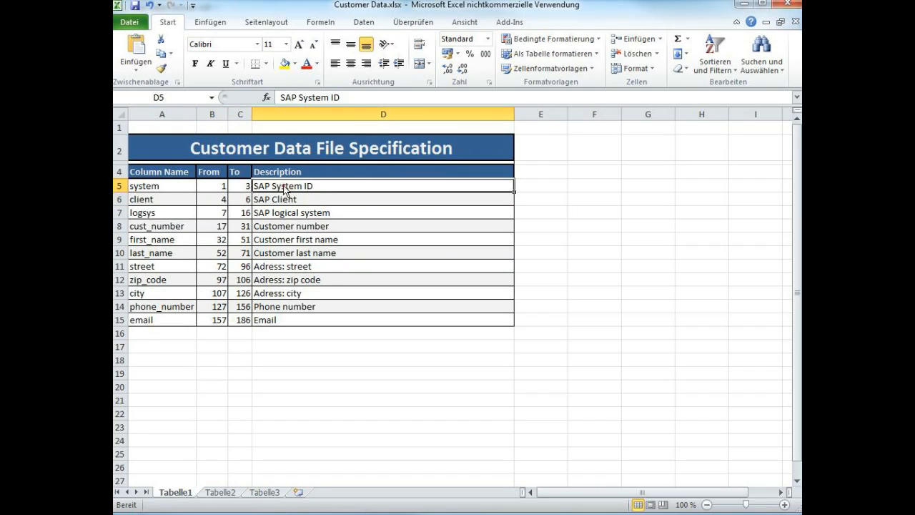
{"action": "left_click", "coordinate": [529, 189]}
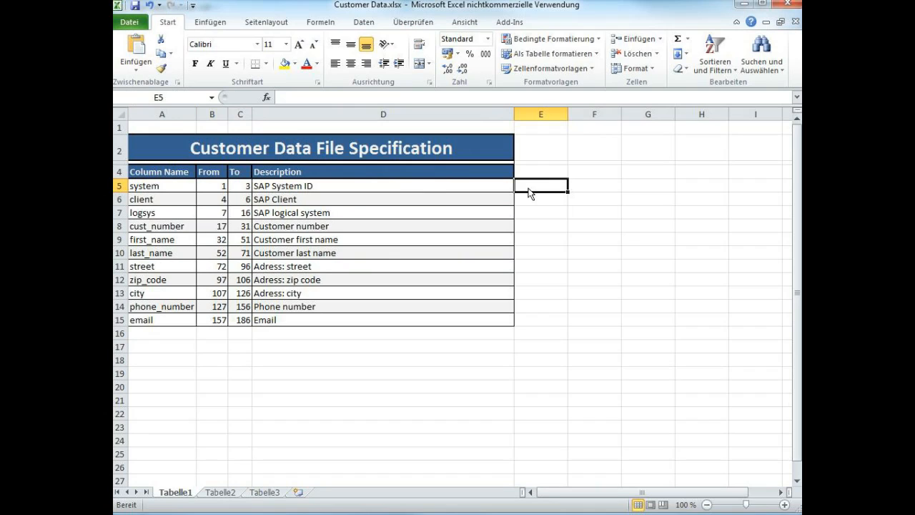
{"action": "type", "text": "=\""}
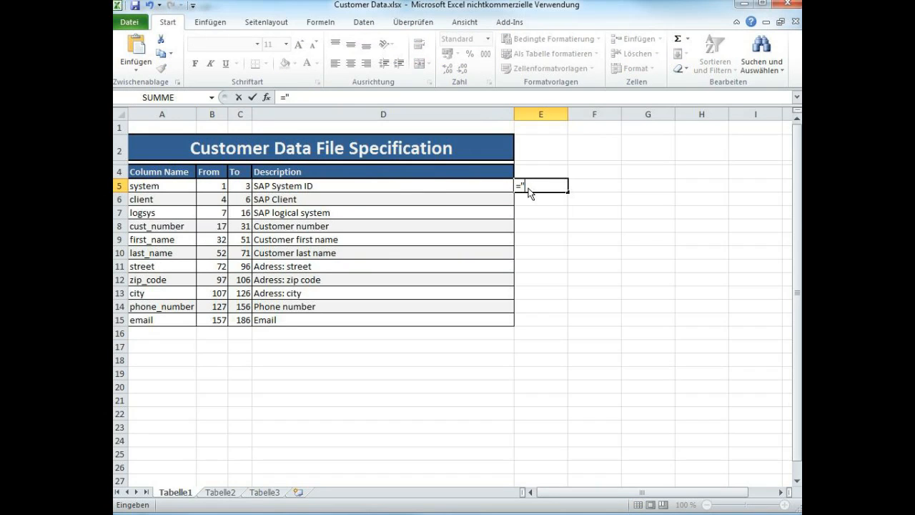
{"action": "type", "text": " \"&"}
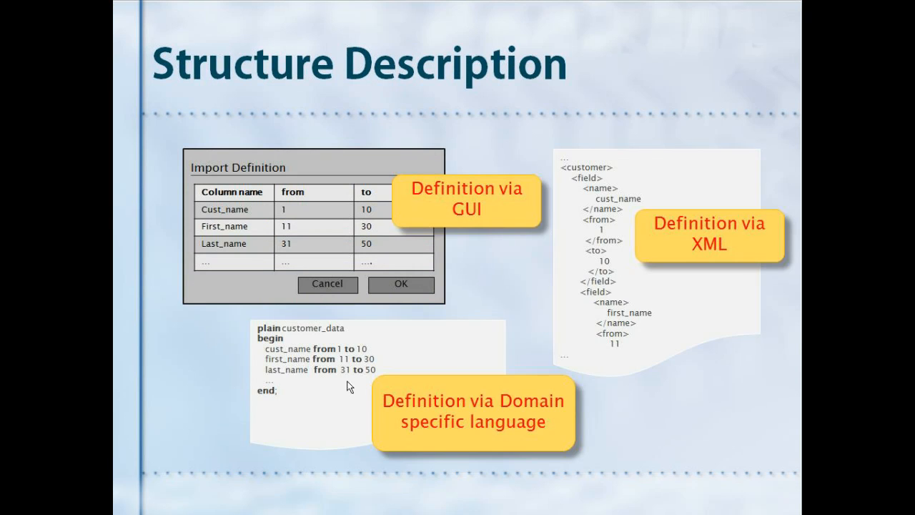
{"action": "left_click", "coordinate": [301, 361]}
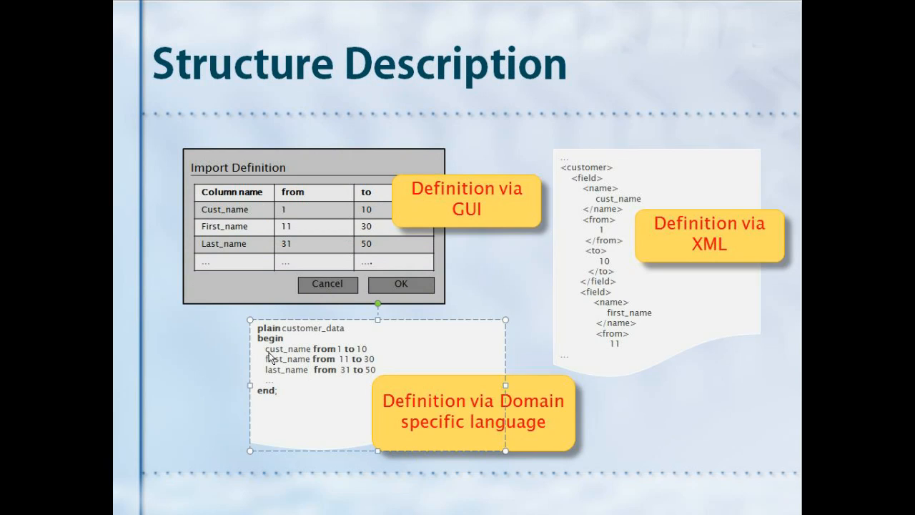
{"action": "left_click_drag", "start_coordinate": [265, 350], "coordinate": [364, 350]}
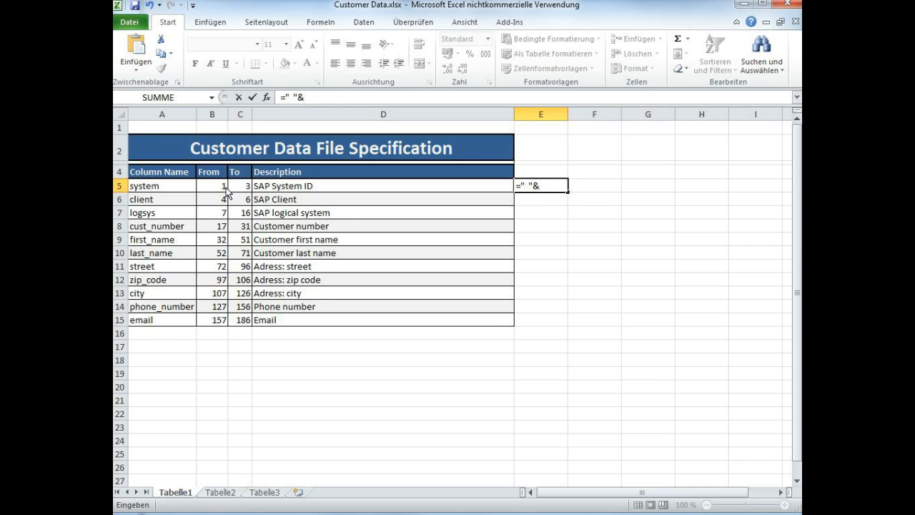
Complete the E5 formula in Customer Data.xlsx as =" "&A5&" from "&B5&" to "&C5.
{"action": "left_click", "coordinate": [161, 187]}
{"action": "type", "text": "&\" from"}
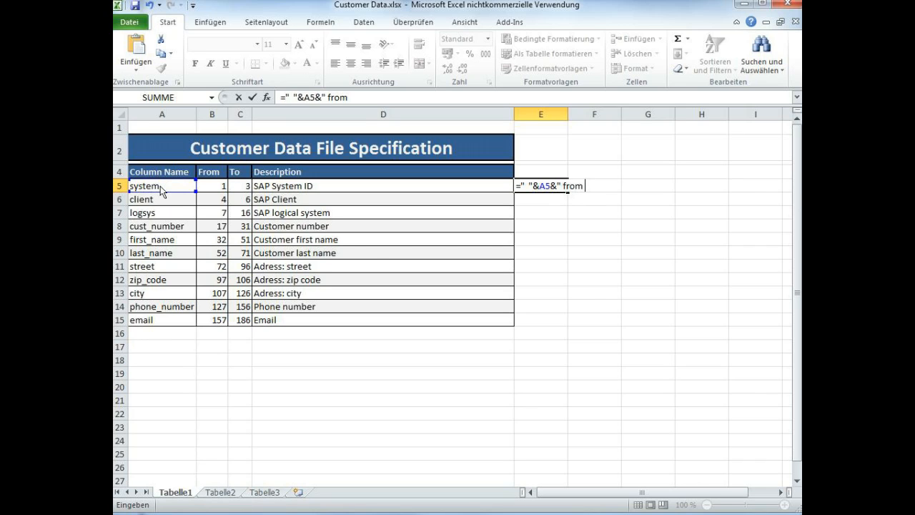
{"action": "type", "text": " \"&"}
{"action": "left_click", "coordinate": [211, 191]}
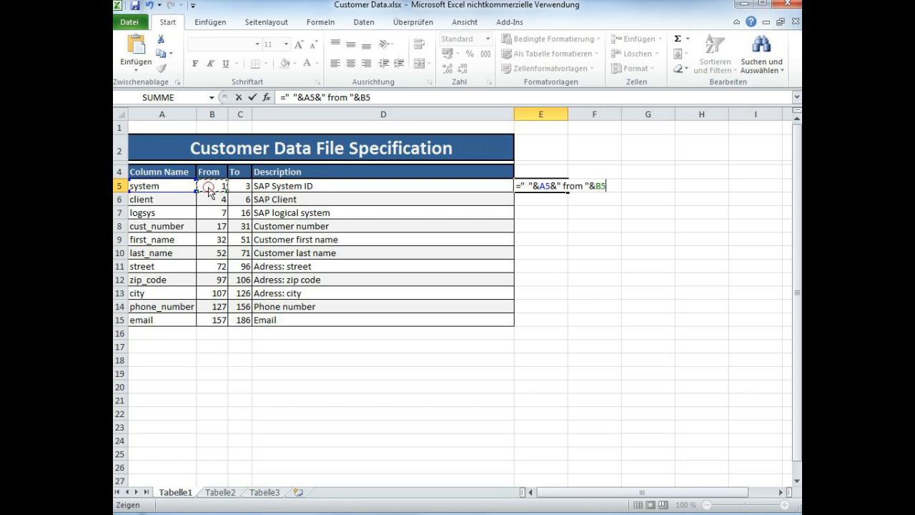
{"action": "type", "text": "&\" to \"&"}
{"action": "left_click", "coordinate": [245, 187]}
{"action": "key", "text": "Return"}
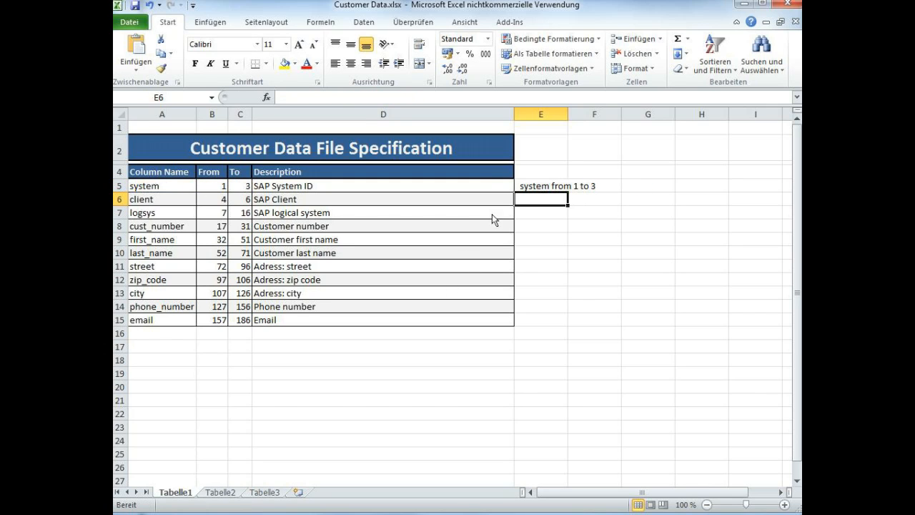
Fill the E5 formula down to E15 and copy the generated column definitions.
{"action": "left_click", "coordinate": [547, 186]}
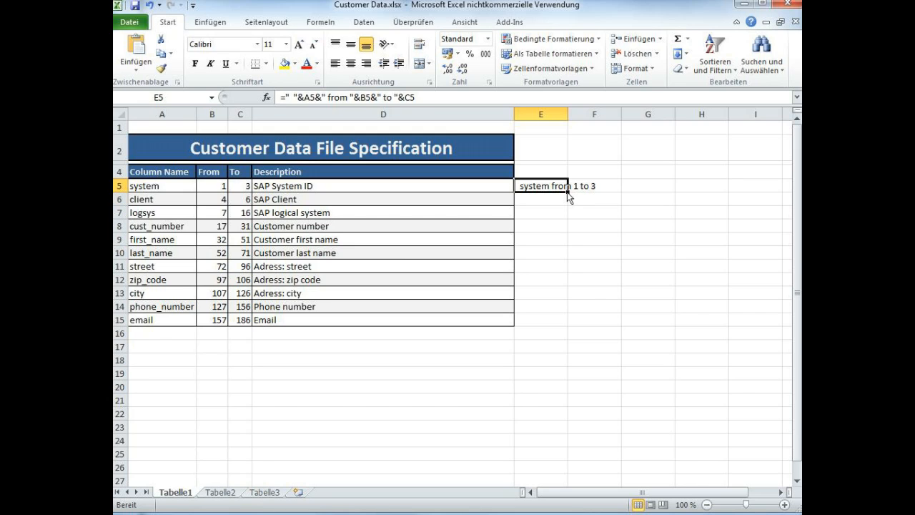
{"action": "left_click_drag", "start_coordinate": [569, 197], "coordinate": [565, 328]}
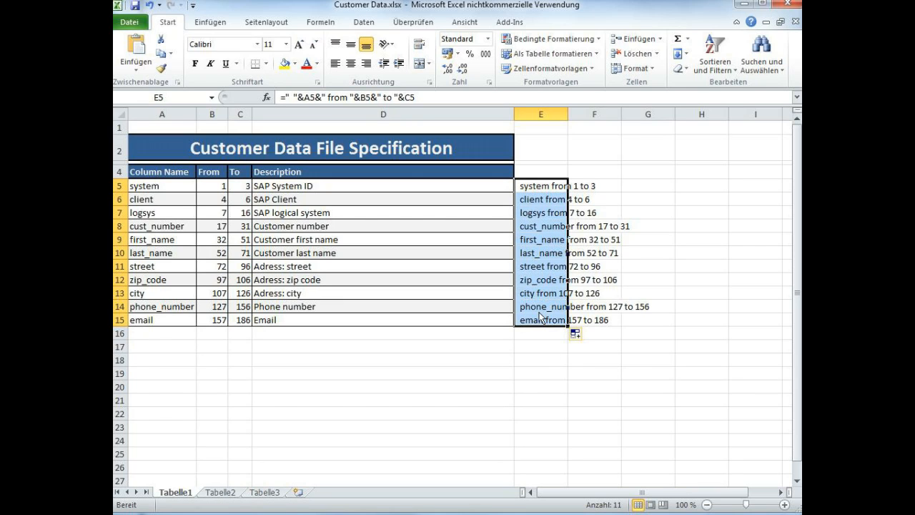
{"action": "key", "text": "ctrl+c"}
Paste the copied column definitions between begin and end of the description in Text Table and enlarge the description editor to show every line.
{"action": "key", "text": "alt+Tab"}
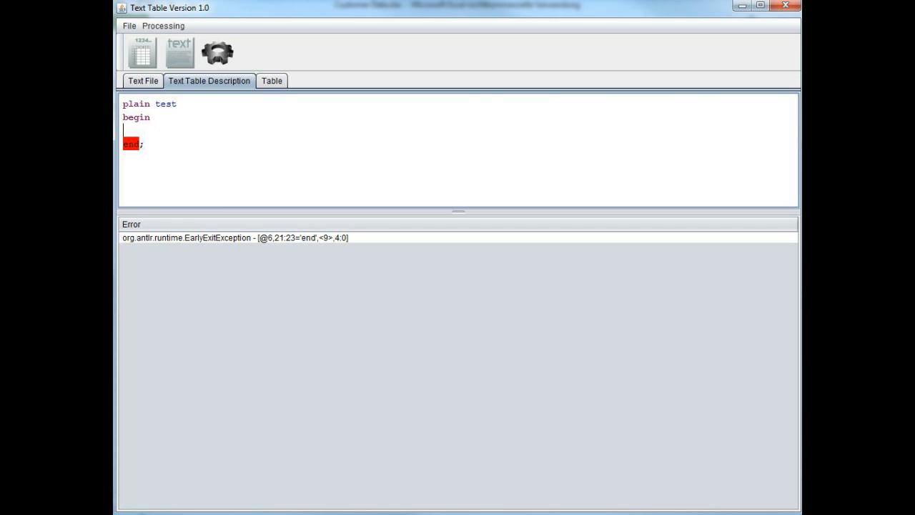
{"action": "key", "text": "ctrl+v"}
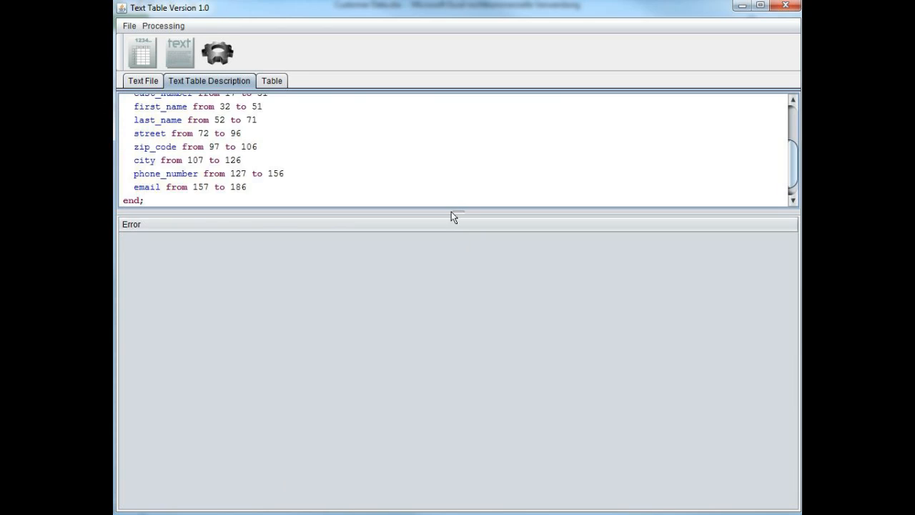
{"action": "left_click_drag", "start_coordinate": [451, 212], "coordinate": [446, 328]}
{"action": "left_click", "coordinate": [184, 279]}
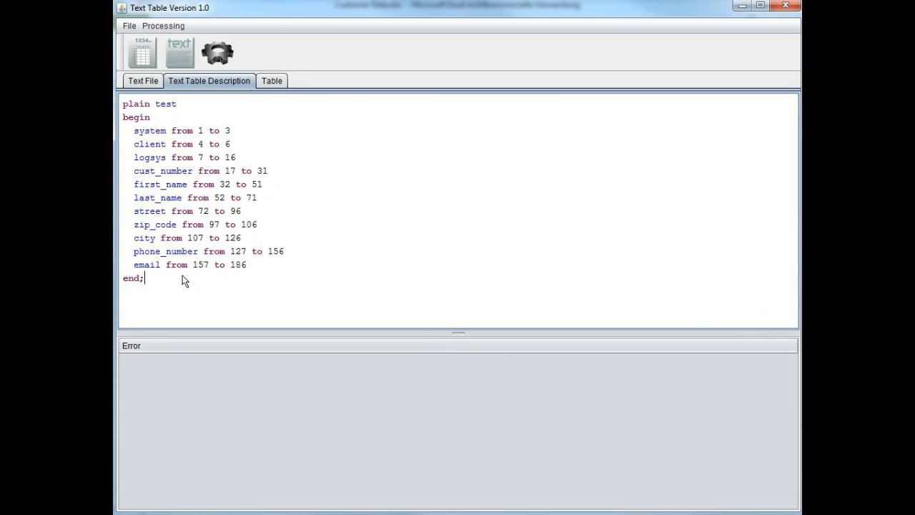
Rename the plain structure description from test to customer_data.
{"action": "left_click", "coordinate": [198, 110]}
{"action": "key", "text": "BackSpace"}
{"action": "key", "text": "BackSpace"}
{"action": "key", "text": "BackSpace"}
{"action": "key", "text": "BackSpace"}
{"action": "type", "text": "customer_data"}
Convert the loaded customer text file into a table using the customer_data description.
{"action": "left_click", "coordinate": [270, 83]}
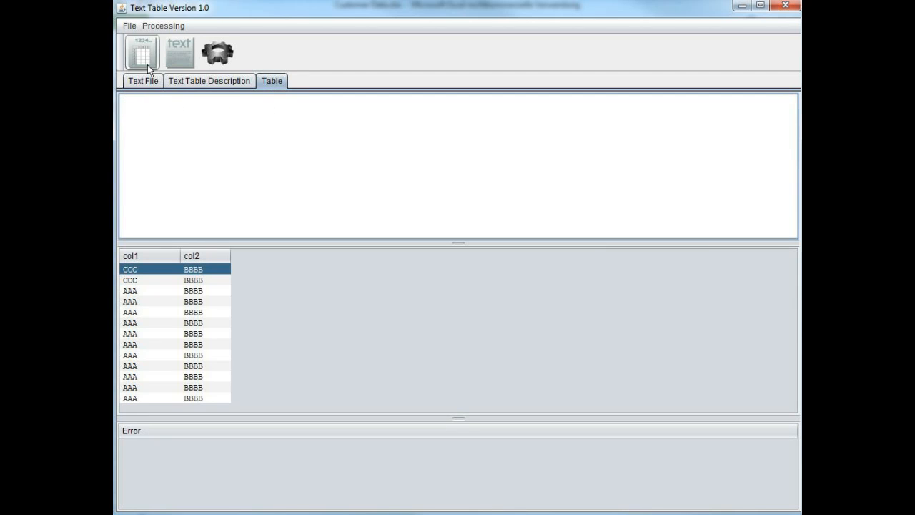
{"action": "left_click", "coordinate": [169, 27]}
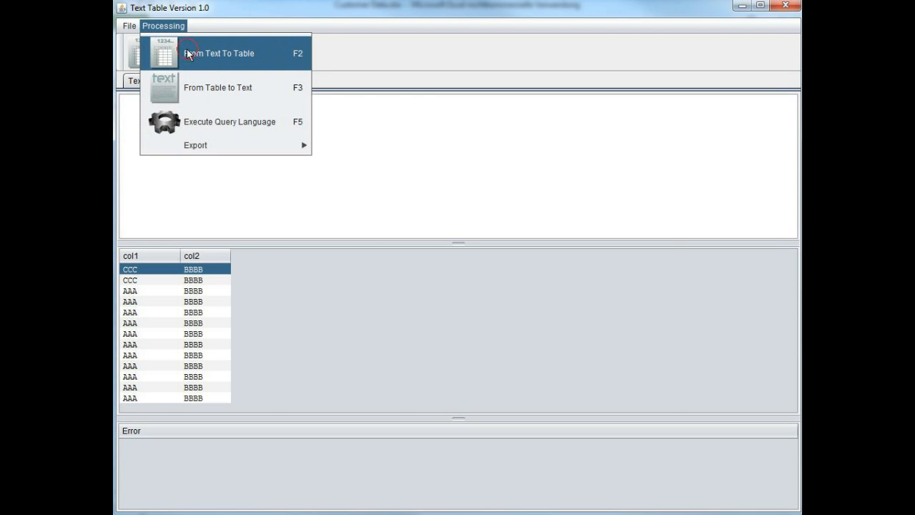
{"action": "left_click", "coordinate": [188, 55]}
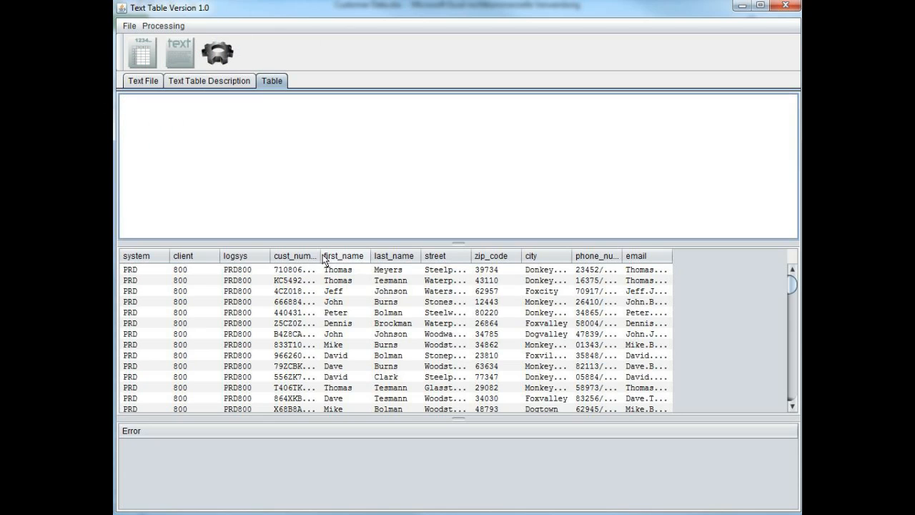
Widen the cust_number, street, city and phone_number columns and compare the table with the source text file.
{"action": "left_click_drag", "start_coordinate": [321, 258], "coordinate": [439, 257]}
{"action": "left_click", "coordinate": [143, 81]}
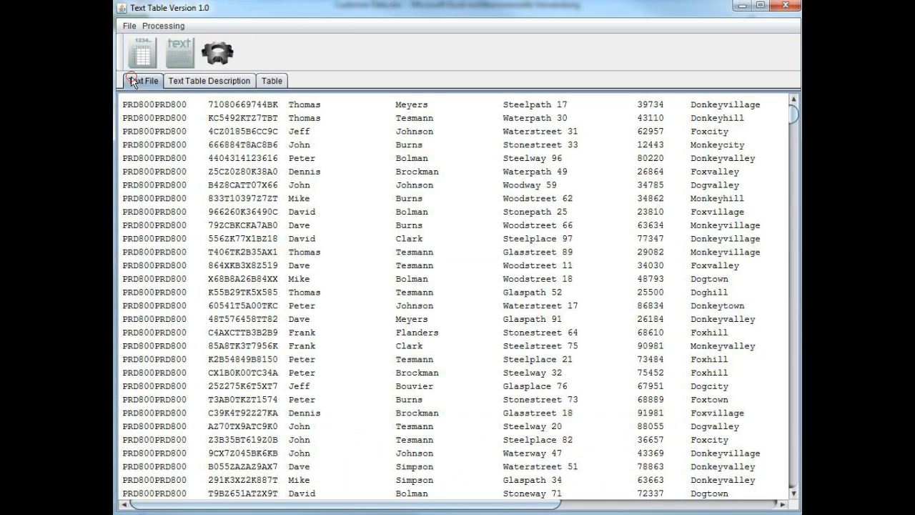
{"action": "left_click", "coordinate": [275, 80]}
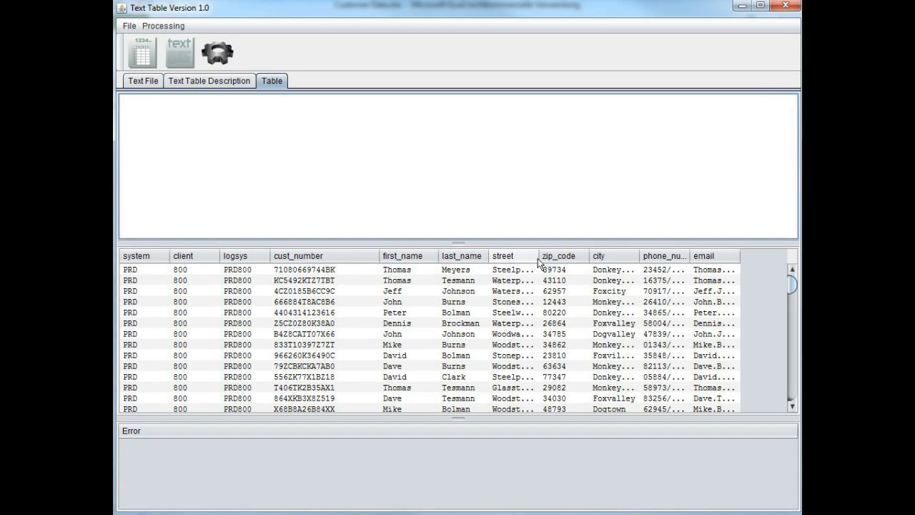
{"action": "left_click_drag", "start_coordinate": [539, 263], "coordinate": [572, 263]}
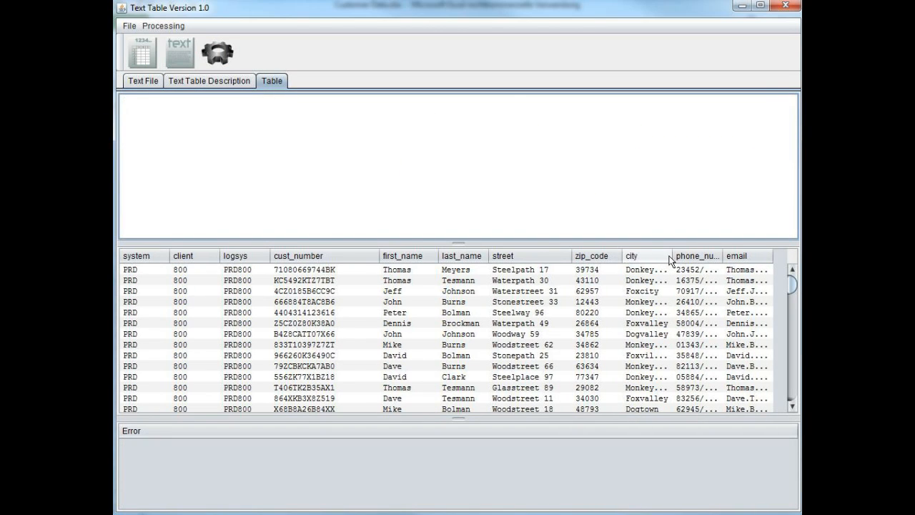
{"action": "left_click_drag", "start_coordinate": [671, 259], "coordinate": [754, 255]}
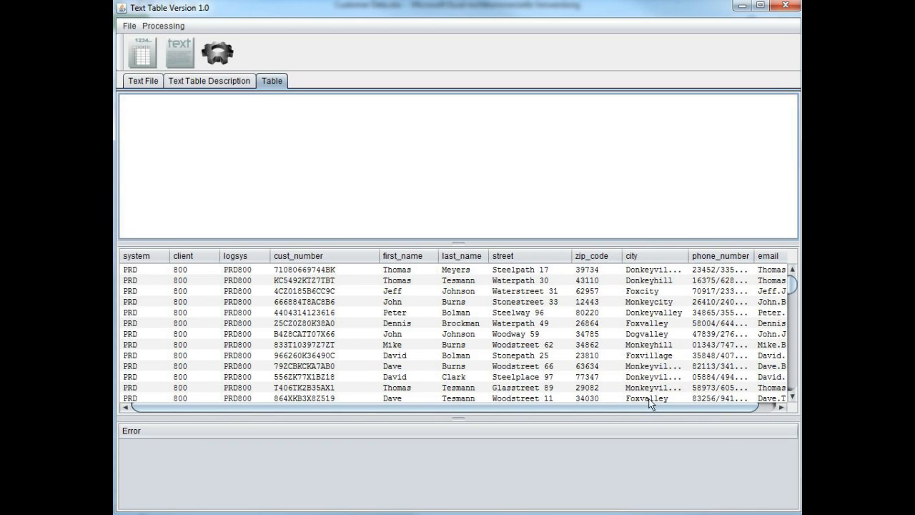
{"action": "left_click_drag", "start_coordinate": [652, 405], "coordinate": [706, 405]}
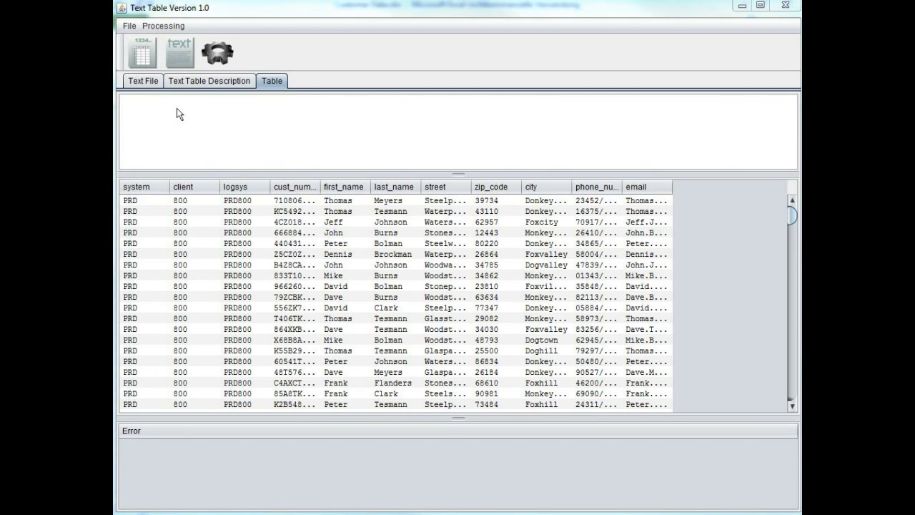
Widen the cust_number, street, city and phone_number columns of the table to show their full values.
{"action": "left_click", "coordinate": [146, 83]}
{"action": "left_click", "coordinate": [270, 82]}
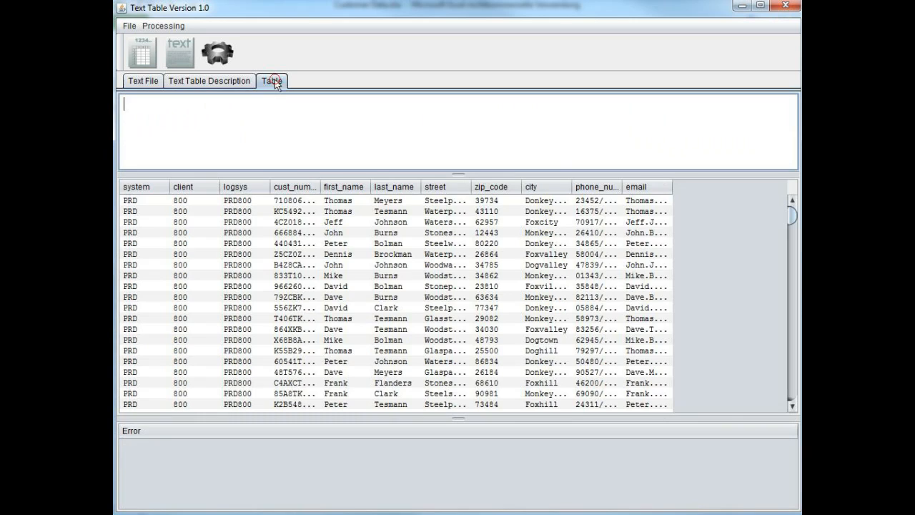
{"action": "left_click_drag", "start_coordinate": [321, 187], "coordinate": [359, 188]}
{"action": "left_click_drag", "start_coordinate": [509, 188], "coordinate": [532, 189]}
{"action": "left_click_drag", "start_coordinate": [633, 188], "coordinate": [735, 194]}
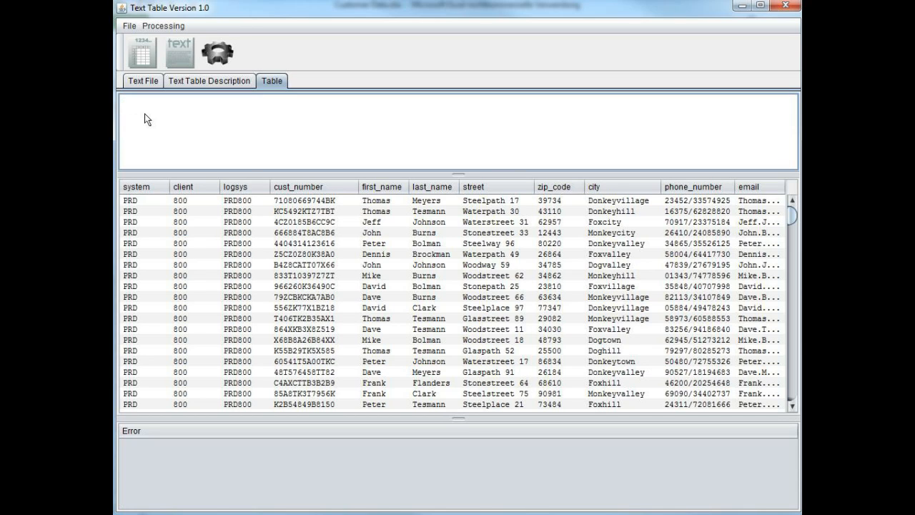
Write a select * query with a where condition matching cust_number to the copied customer number in double quotes.
{"action": "type", "text": "select"}
{"action": "type", "text": "*"}
{"action": "type", "text": " from"}
{"action": "key", "text": "BackSpace"}
{"action": "key", "text": "BackSpace"}
{"action": "key", "text": "BackSpace"}
{"action": "key", "text": "BackSpace"}
{"action": "type", "text": "where"}
{"action": "type", "text": "cux"}
{"action": "type", "text": "t"}
{"action": "type", "text": "_nu"}
{"action": "type", "text": "mber = \""}
{"action": "key", "text": "ctrl+v"}
{"action": "type", "text": "\""}
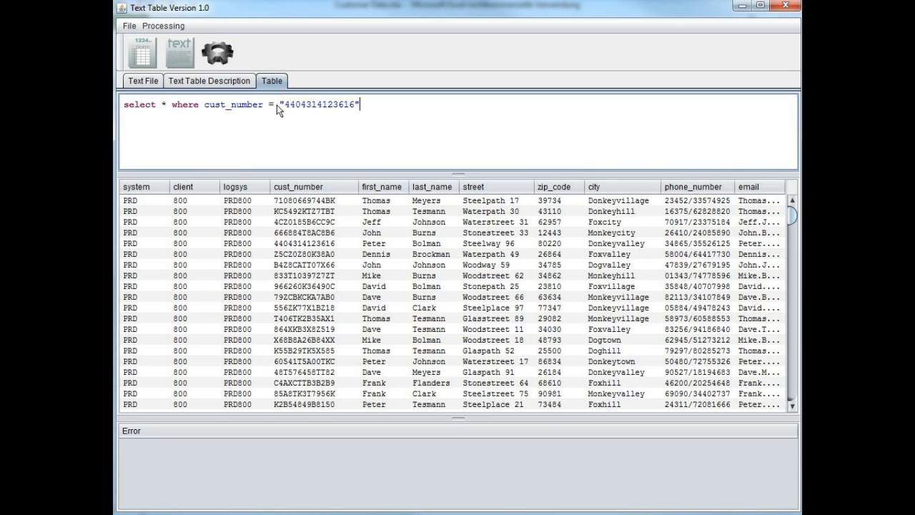
Review the quoted customer number in the condition and execute the query on the table.
{"action": "left_click_drag", "start_coordinate": [278, 109], "coordinate": [300, 109]}
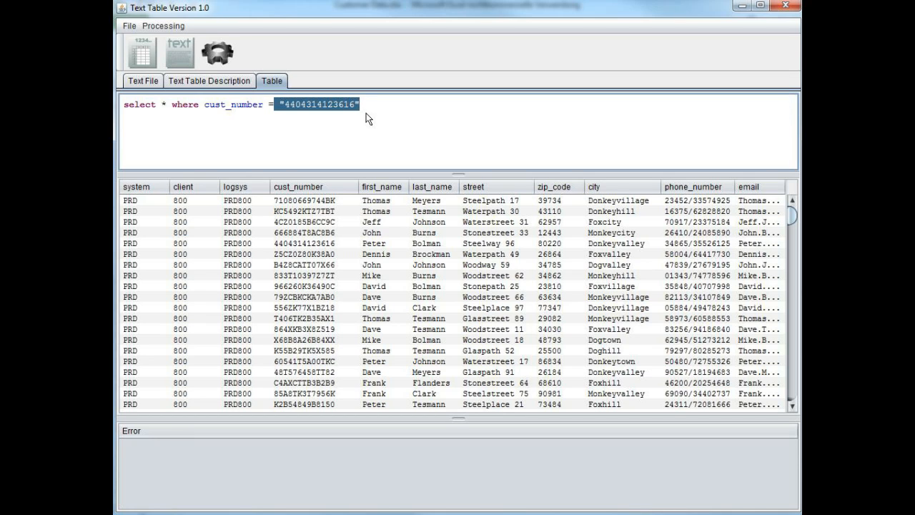
{"action": "left_click", "coordinate": [357, 133]}
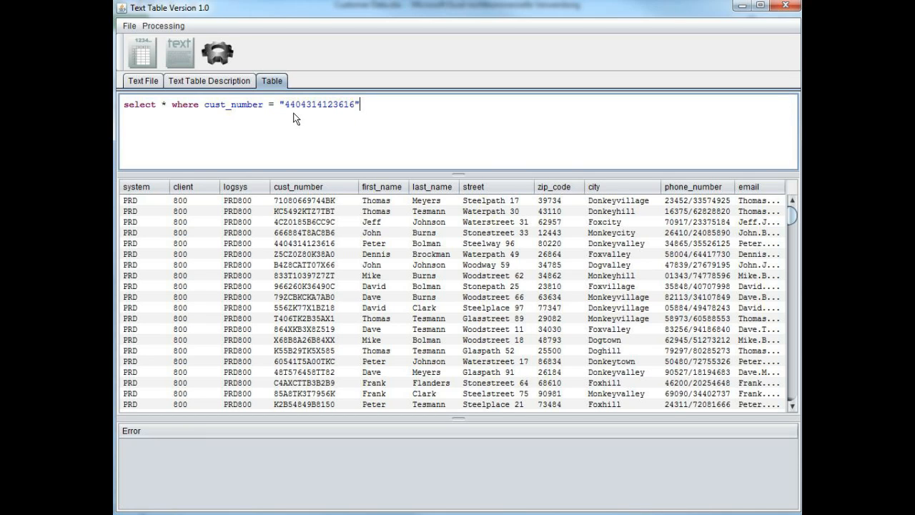
{"action": "left_click_drag", "start_coordinate": [280, 105], "coordinate": [358, 107]}
{"action": "left_click", "coordinate": [349, 136]}
{"action": "left_click", "coordinate": [165, 27]}
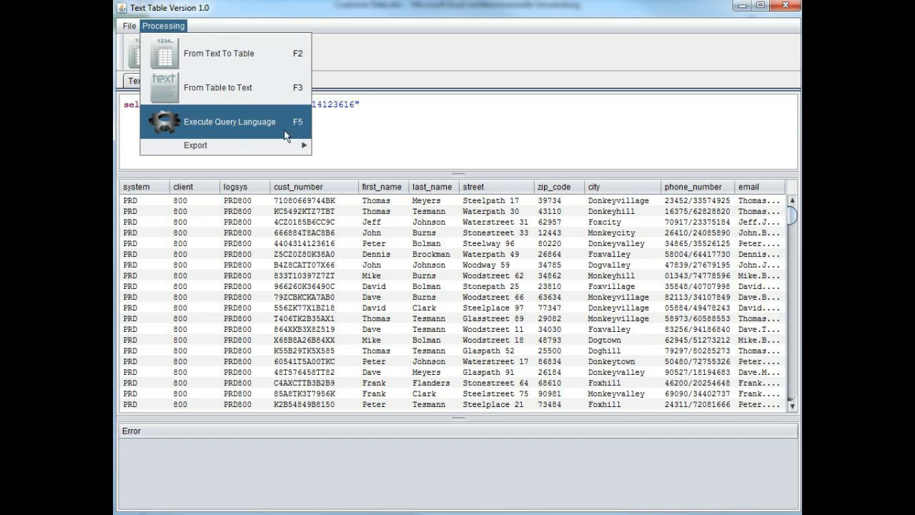
{"action": "left_click", "coordinate": [367, 75]}
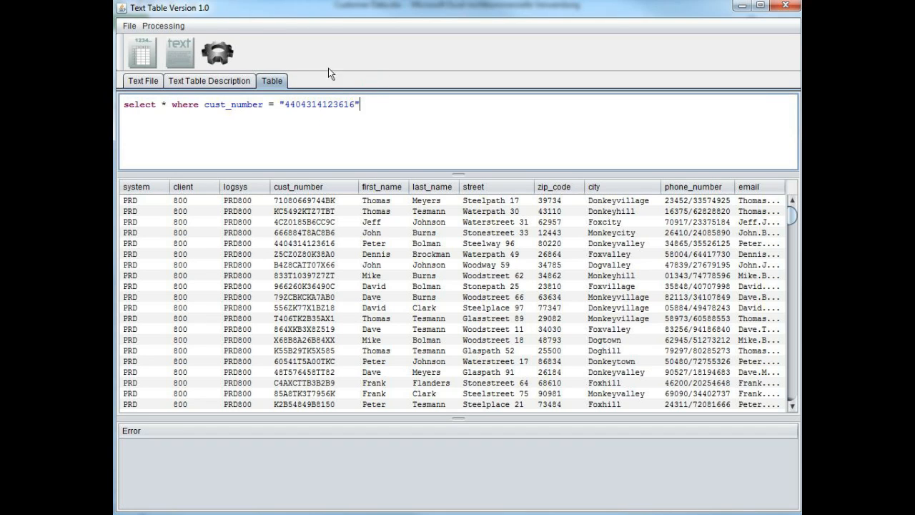
{"action": "left_click", "coordinate": [218, 52]}
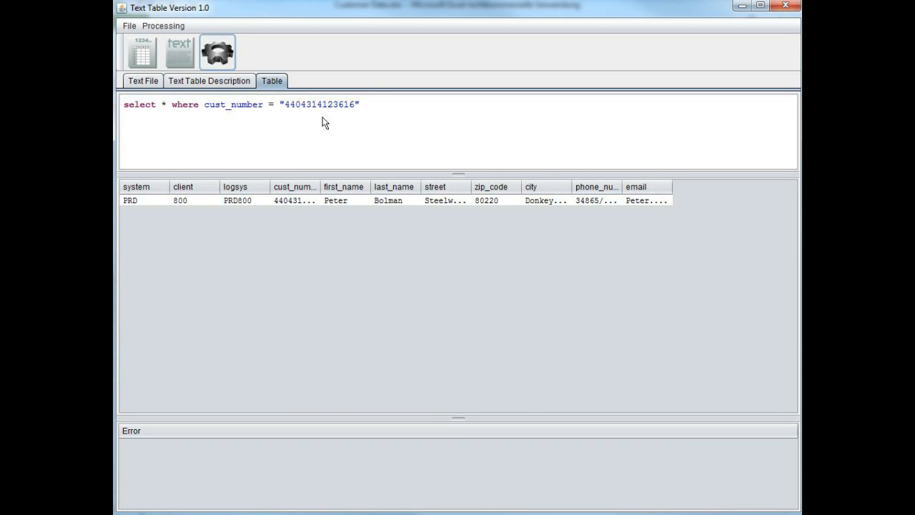
Widen the cust_number, email and phone_number columns of the query result.
{"action": "left_click_drag", "start_coordinate": [321, 188], "coordinate": [361, 190]}
{"action": "left_click_drag", "start_coordinate": [712, 192], "coordinate": [781, 193]}
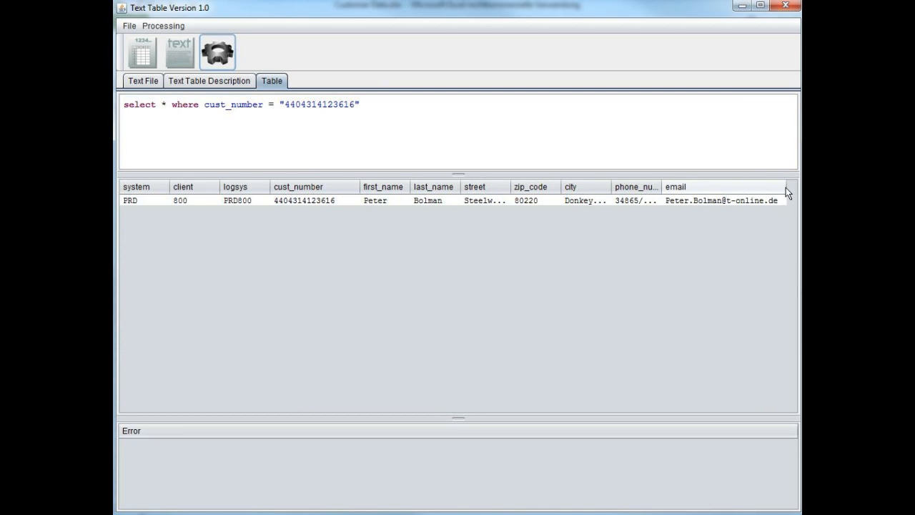
{"action": "left_click_drag", "start_coordinate": [662, 189], "coordinate": [685, 190]}
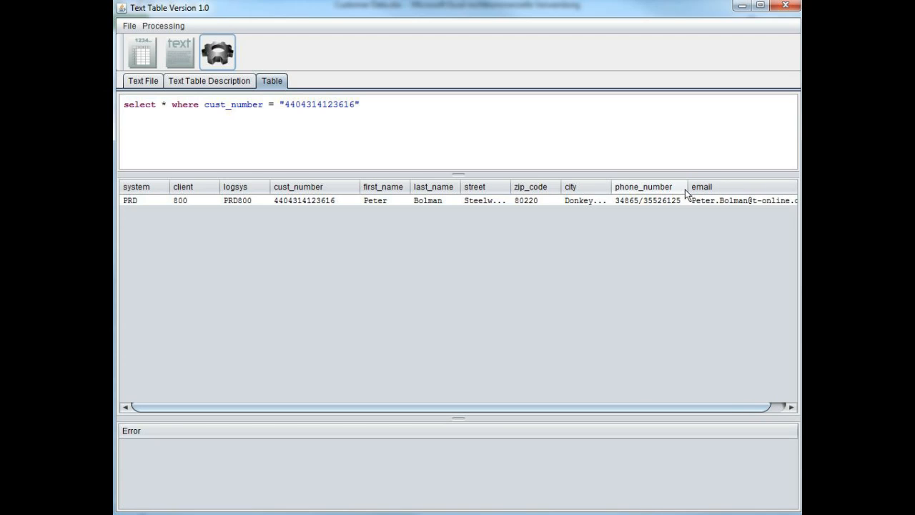
Extend the query's where condition with or email matches ".*gmail.com".
{"action": "left_click", "coordinate": [380, 105]}
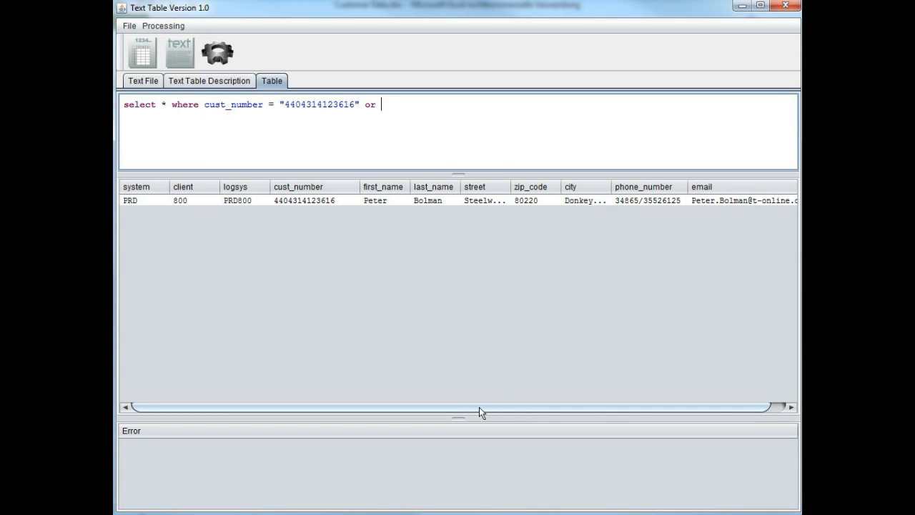
{"action": "left_click_drag", "start_coordinate": [479, 407], "coordinate": [606, 407]}
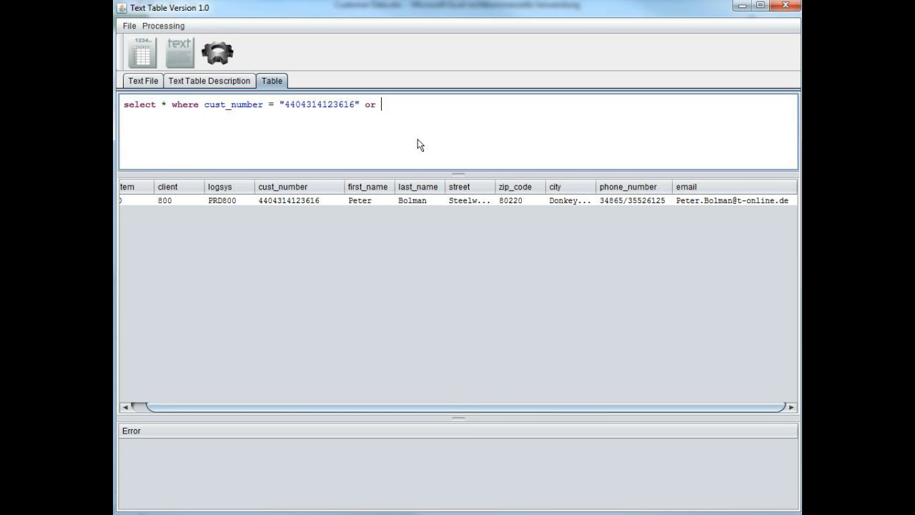
{"action": "type", "text": "email matches"}
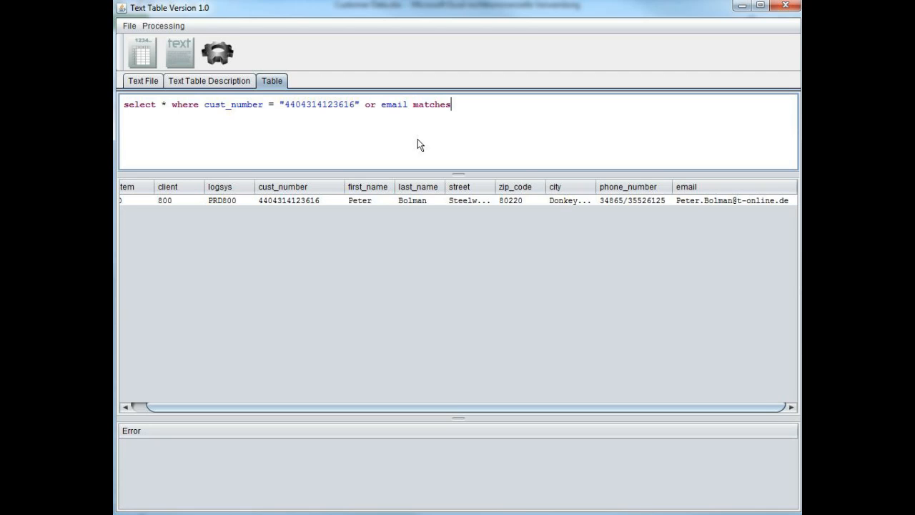
{"action": "key", "text": "ctrl+shift+Left"}
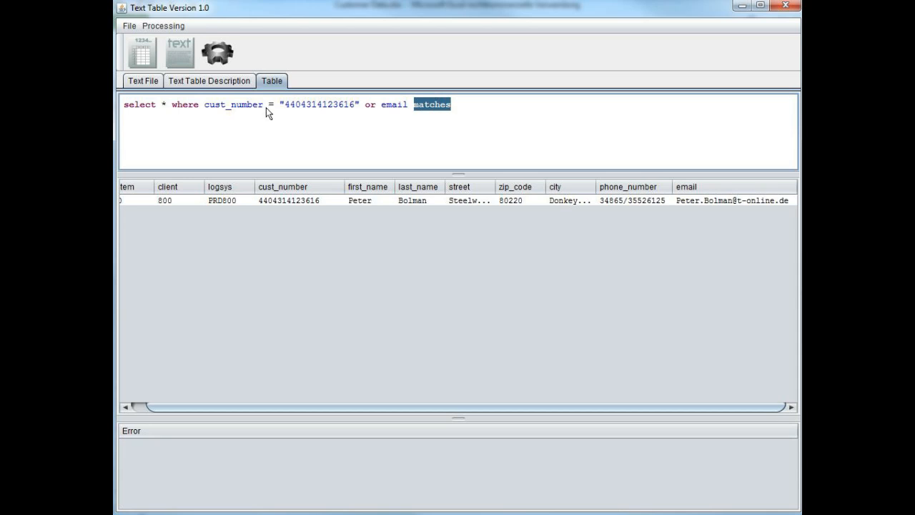
{"action": "left_click", "coordinate": [478, 113]}
{"action": "type", "text": "\".*"}
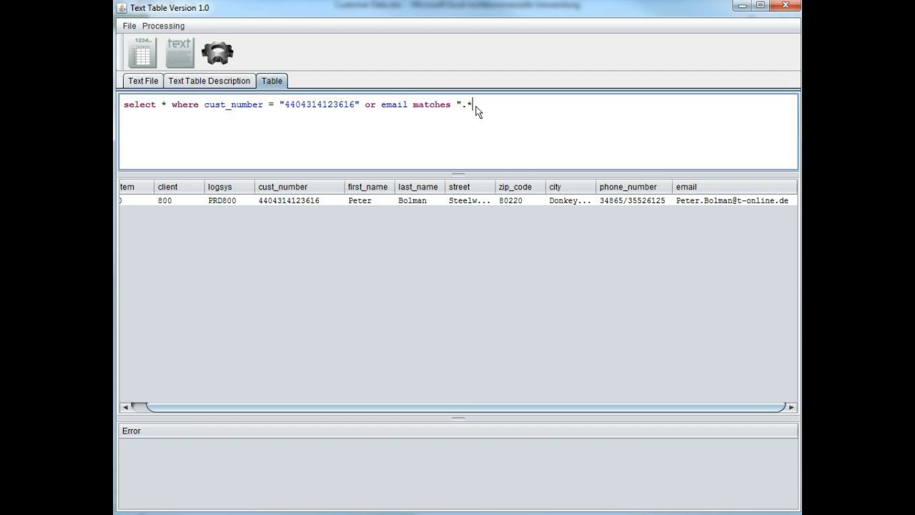
{"action": "type", "text": "gmail.com\""}
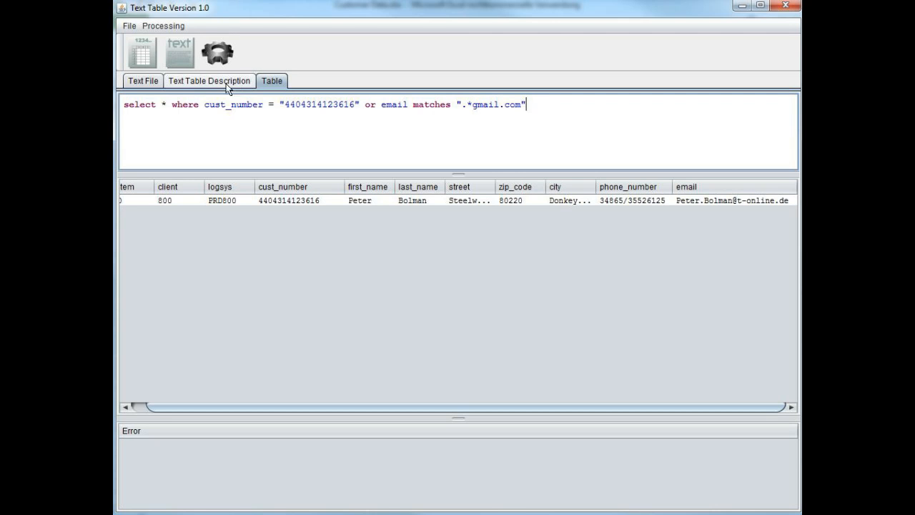
Execute the extended query and examine the widened email column throughout the result rows.
{"action": "left_click", "coordinate": [218, 52]}
{"action": "left_click_drag", "start_coordinate": [671, 184], "coordinate": [755, 188]}
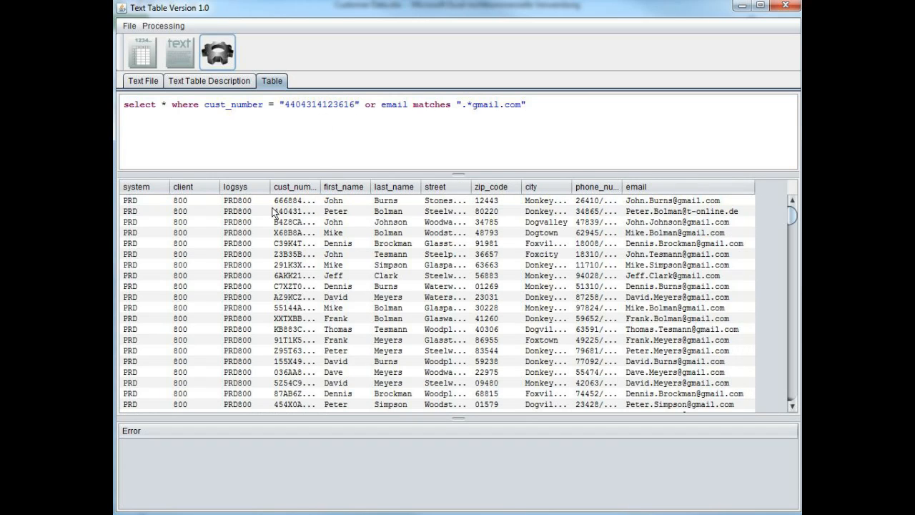
{"action": "left_click", "coordinate": [239, 213]}
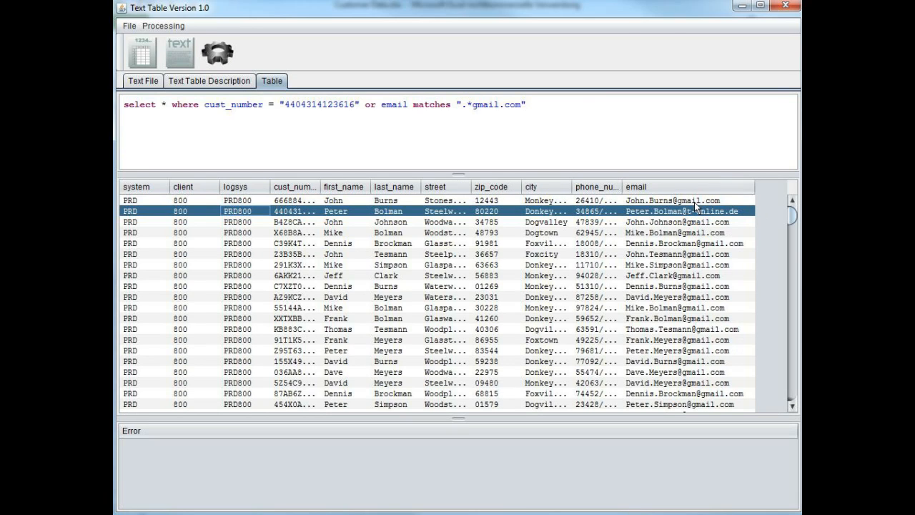
{"action": "left_click", "coordinate": [672, 232]}
{"action": "scroll", "coordinate": [672, 243], "scroll_direction": "down", "scroll_amount": 20}
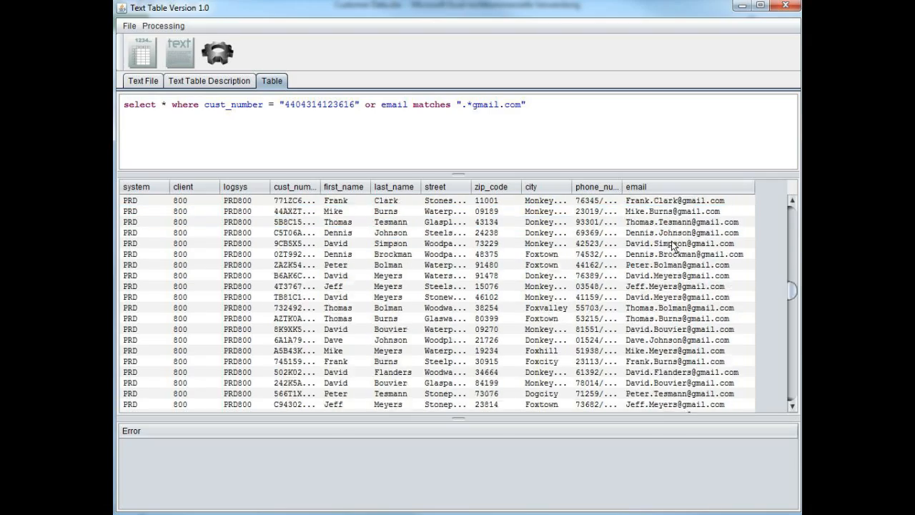
{"action": "scroll", "coordinate": [672, 246], "scroll_direction": "down", "scroll_amount": 10}
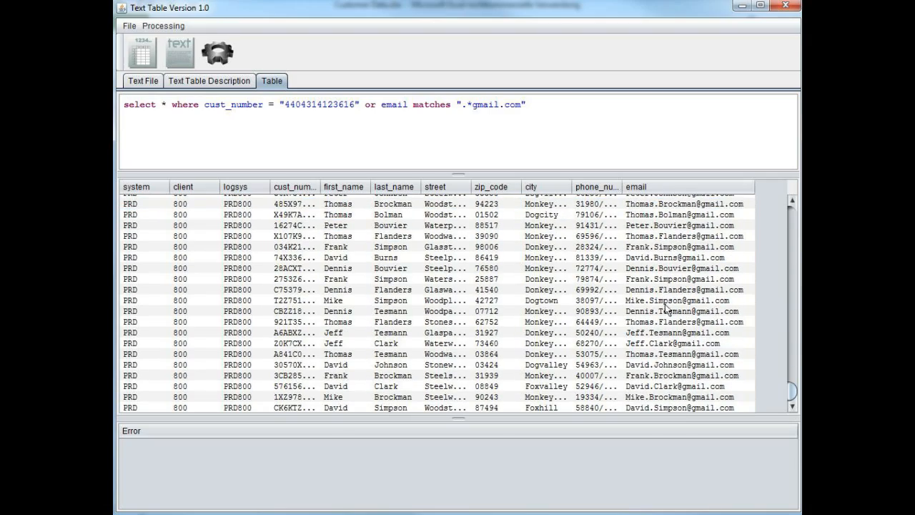
{"action": "scroll", "coordinate": [662, 366], "scroll_direction": "up", "scroll_amount": 8}
{"action": "scroll", "coordinate": [662, 367], "scroll_direction": "up", "scroll_amount": 8}
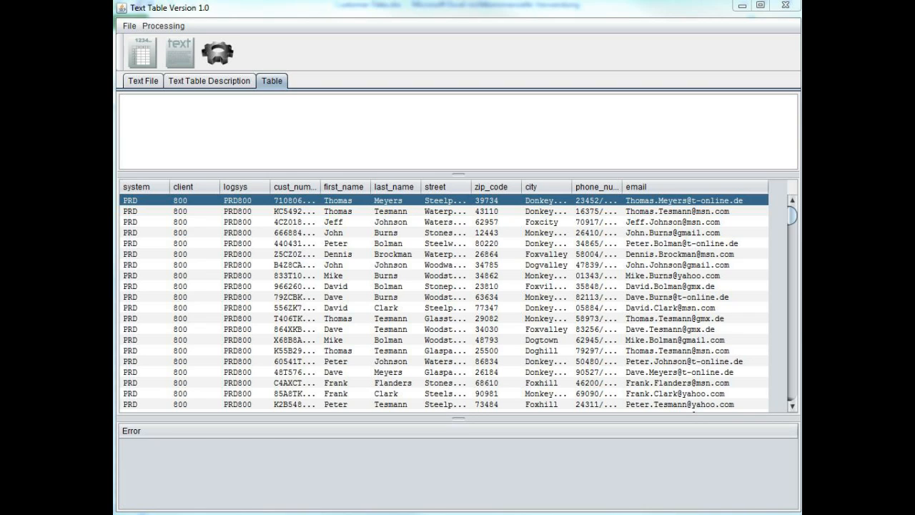
Enter the query select * for the full customer table.
{"action": "left_click", "coordinate": [510, 138]}
{"action": "type", "text": "select *"}
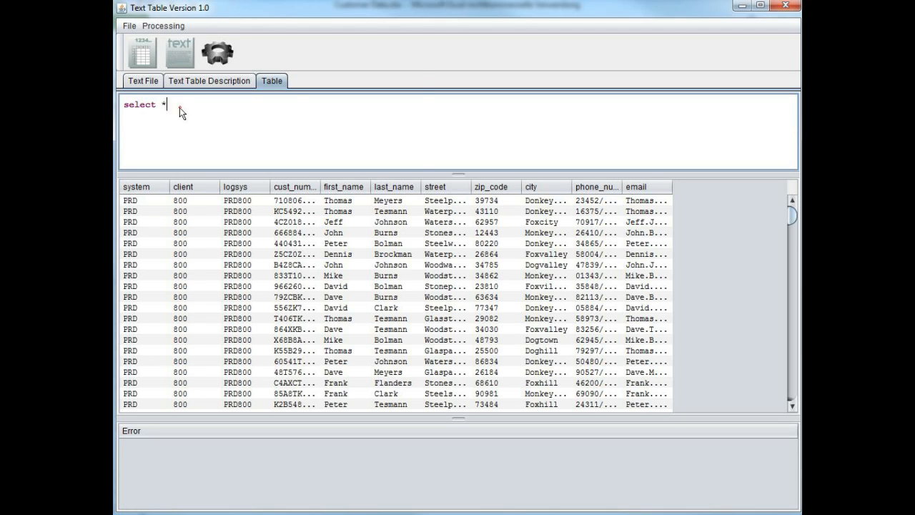
{"action": "left_click_drag", "start_coordinate": [179, 107], "coordinate": [121, 107]}
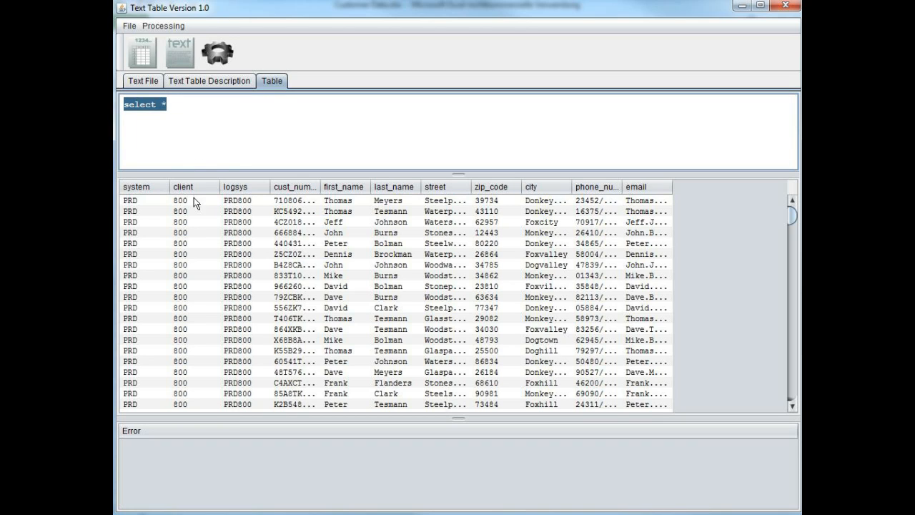
{"action": "left_click", "coordinate": [163, 26]}
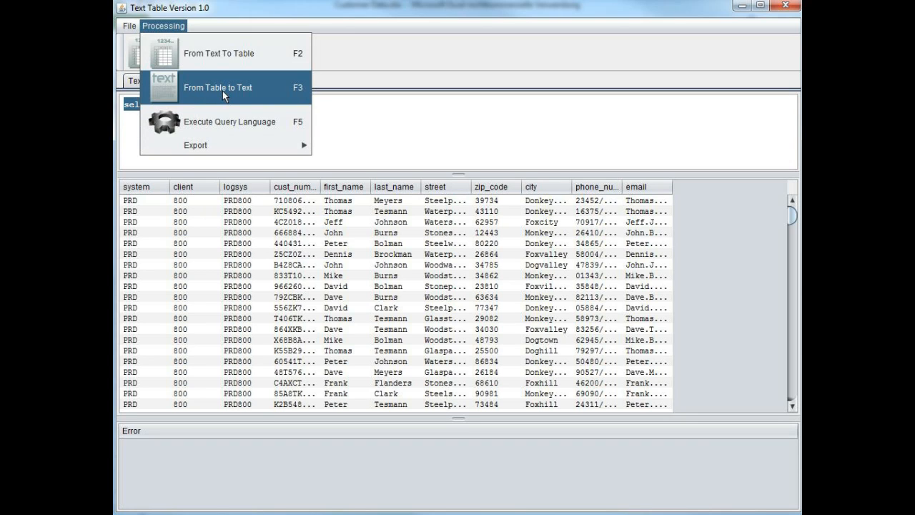
{"action": "left_click", "coordinate": [352, 125]}
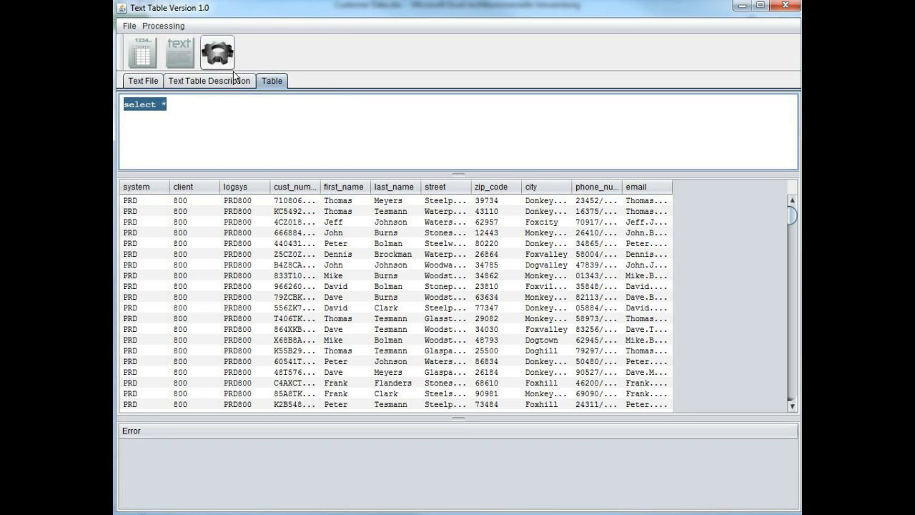
{"action": "left_click", "coordinate": [190, 146]}
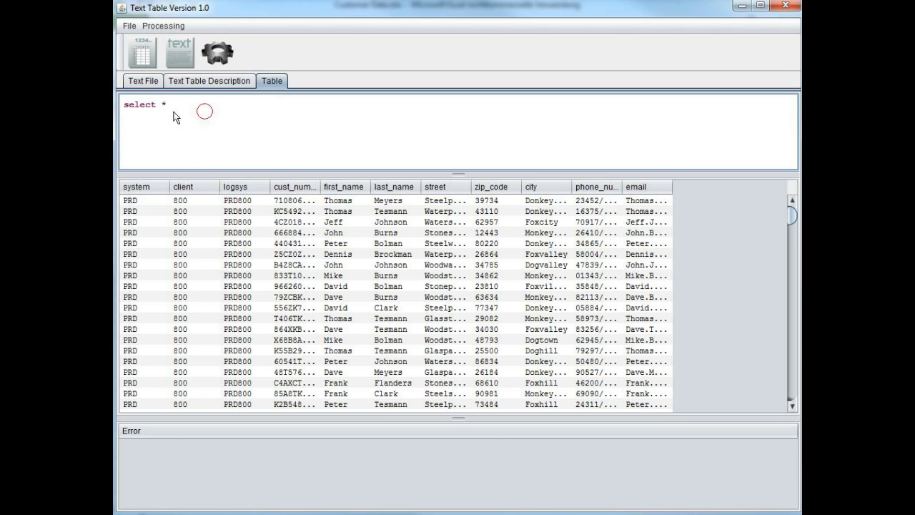
{"action": "key", "text": "ctrl+a"}
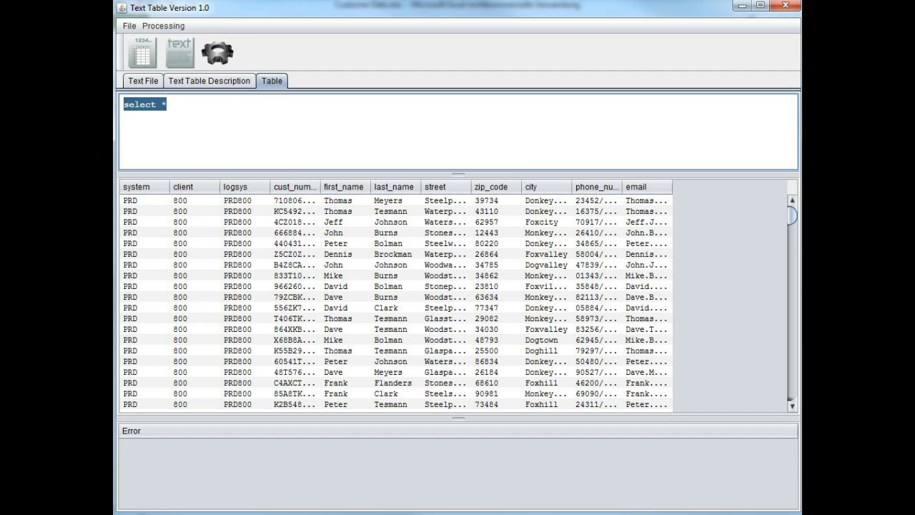
Clear the query text and widen the email column of the customer table to show the full addresses.
{"action": "key", "text": "BackSpace"}
{"action": "left_click", "coordinate": [190, 107]}
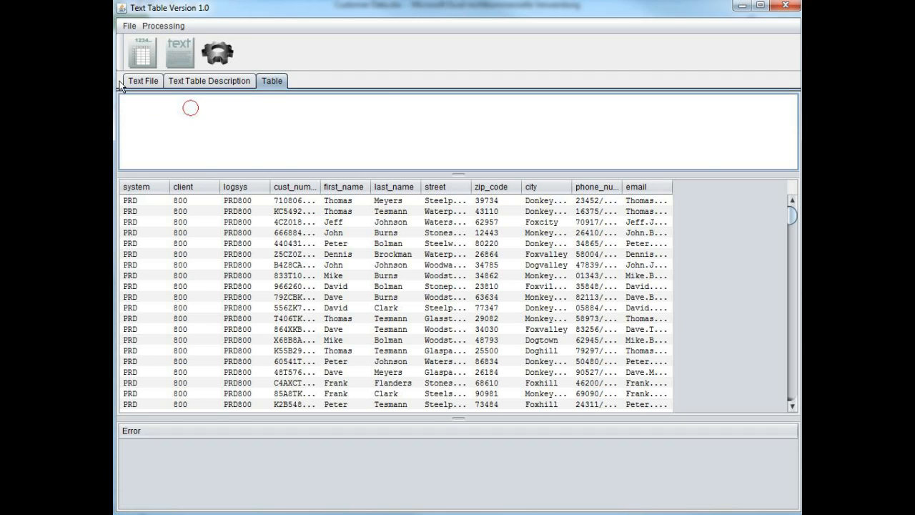
{"action": "left_click_drag", "start_coordinate": [671, 190], "coordinate": [763, 187]}
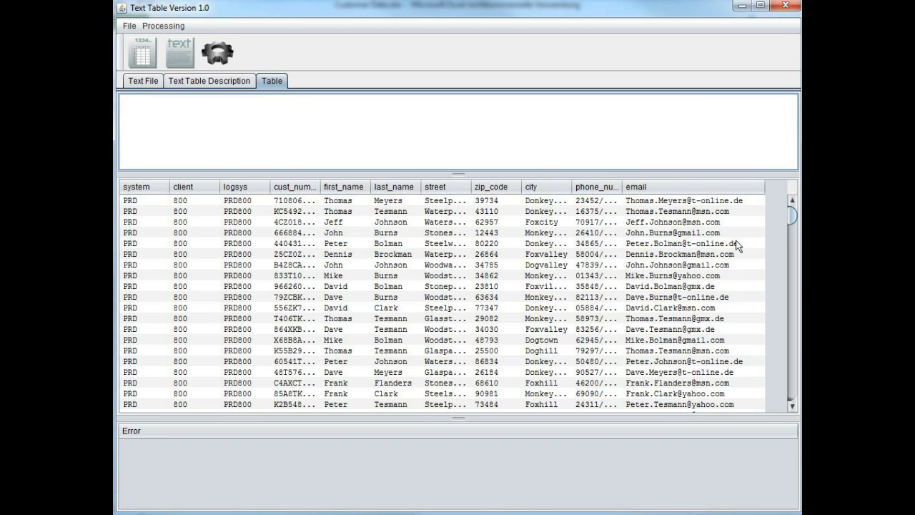
{"action": "left_click", "coordinate": [646, 235]}
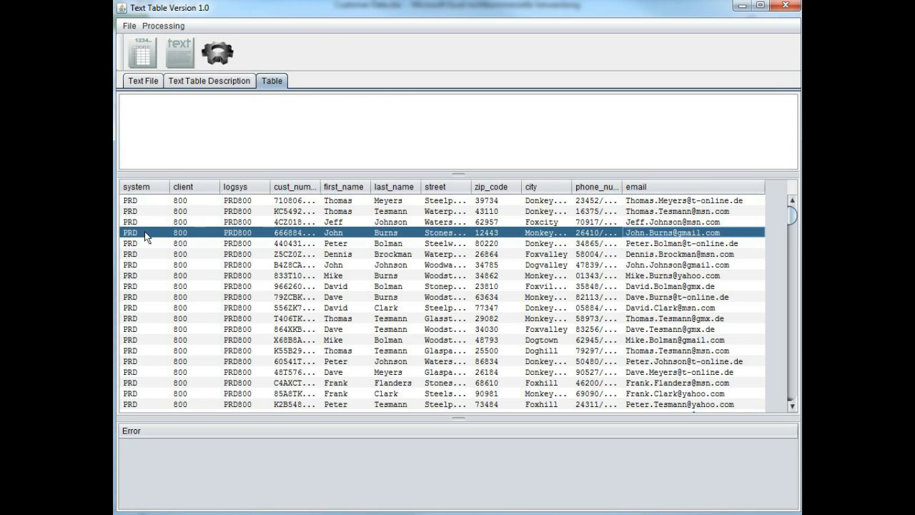
Enter an update query that sets the system column, update set system = "AAA".
{"action": "left_click", "coordinate": [158, 147]}
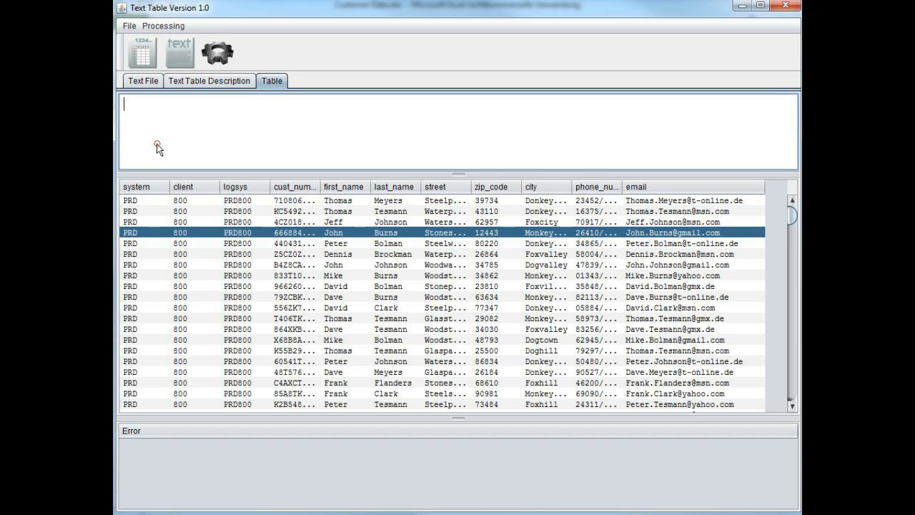
{"action": "type", "text": "uopda"}
{"action": "key", "text": "BackSpace"}
{"action": "key", "text": "BackSpace"}
{"action": "key", "text": "BackSpace"}
{"action": "key", "text": "BackSpace"}
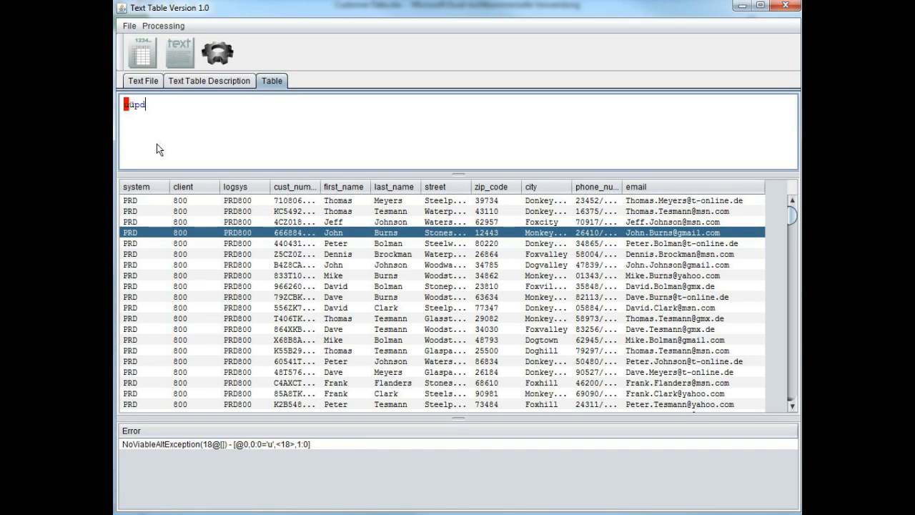
{"action": "type", "text": "pdate"}
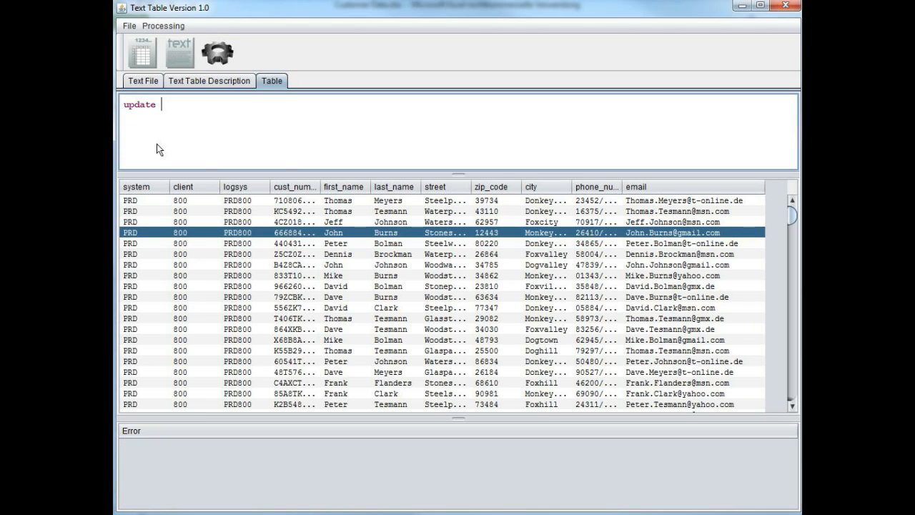
{"action": "type", "text": " set"}
{"action": "key", "text": "Left"}
{"action": "key", "text": "Left"}
{"action": "key", "text": "Right"}
{"action": "type", "text": "system = \"AAA\""}
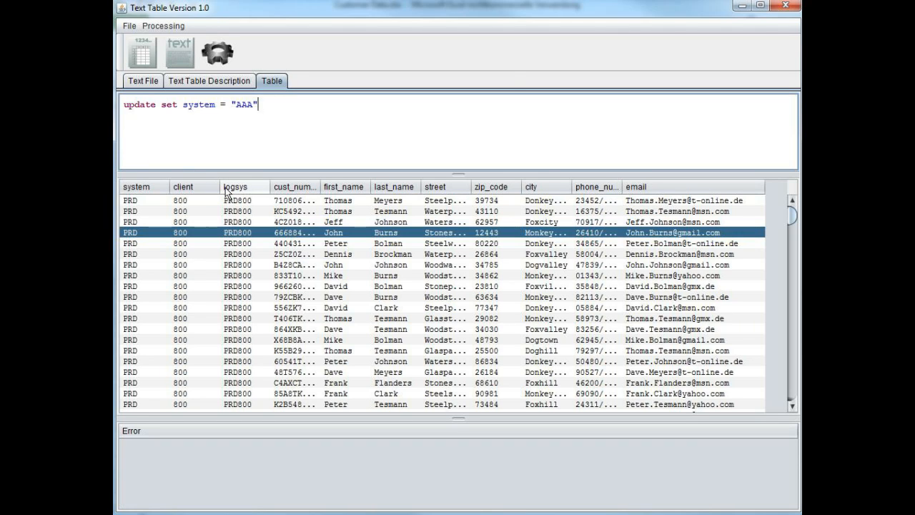
Extend the update query with , logsys = system || client where email matches ".*gmail.com".
{"action": "type", "text": ", logsys = system || client"}
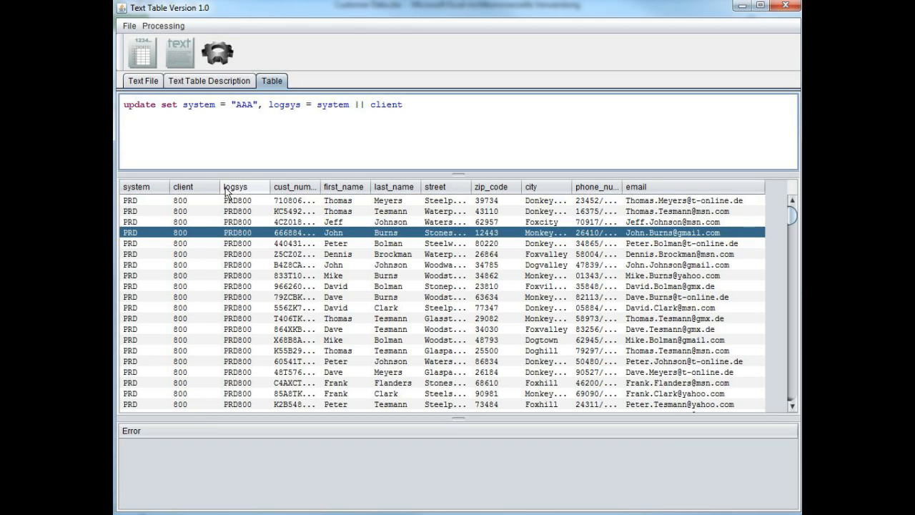
{"action": "left_click_drag", "start_coordinate": [354, 106], "coordinate": [366, 106]}
{"action": "left_click", "coordinate": [357, 138]}
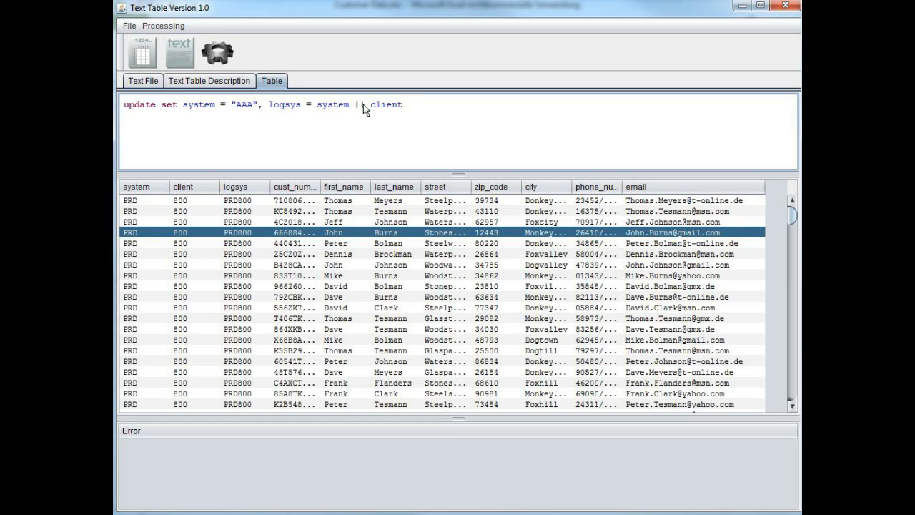
{"action": "type", "text": "where email matches \".*gmail.com\""}
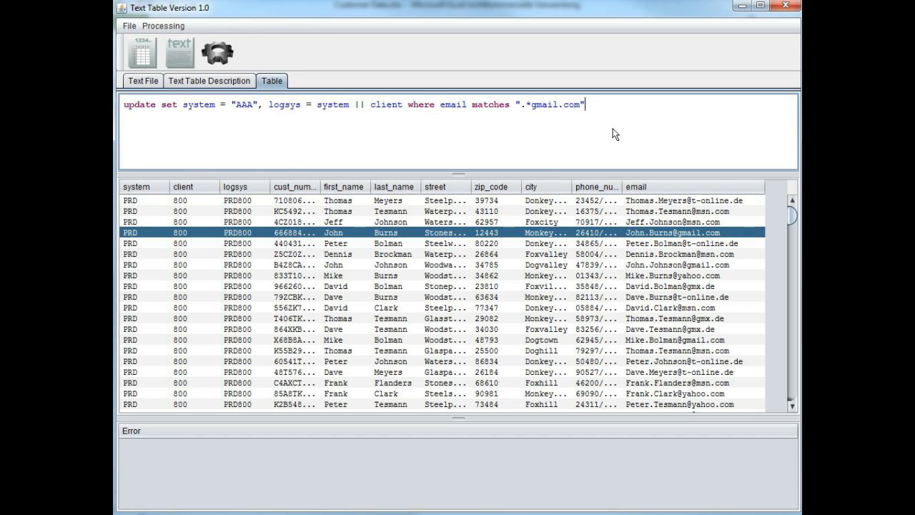
Execute the update query and check the system and logsys values of the gmail.com rows against the widened email column.
{"action": "left_click", "coordinate": [227, 56]}
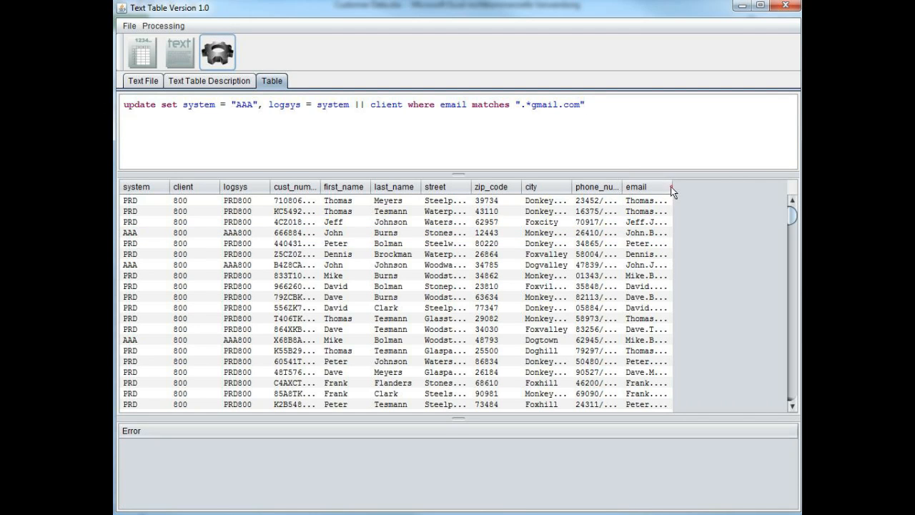
{"action": "left_click_drag", "start_coordinate": [670, 191], "coordinate": [790, 190]}
{"action": "left_click", "coordinate": [158, 234]}
{"action": "left_click", "coordinate": [147, 265]}
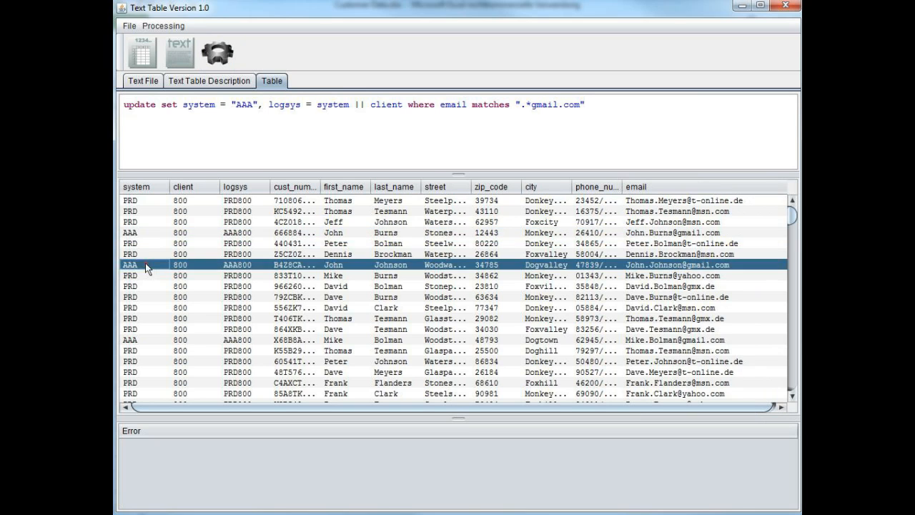
{"action": "left_click", "coordinate": [141, 341]}
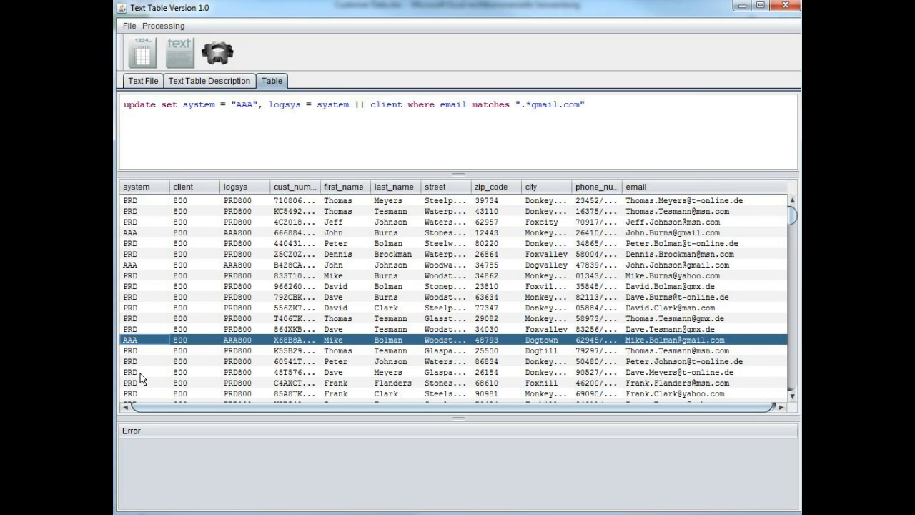
{"action": "scroll", "coordinate": [183, 332], "scroll_direction": "down", "scroll_amount": 5}
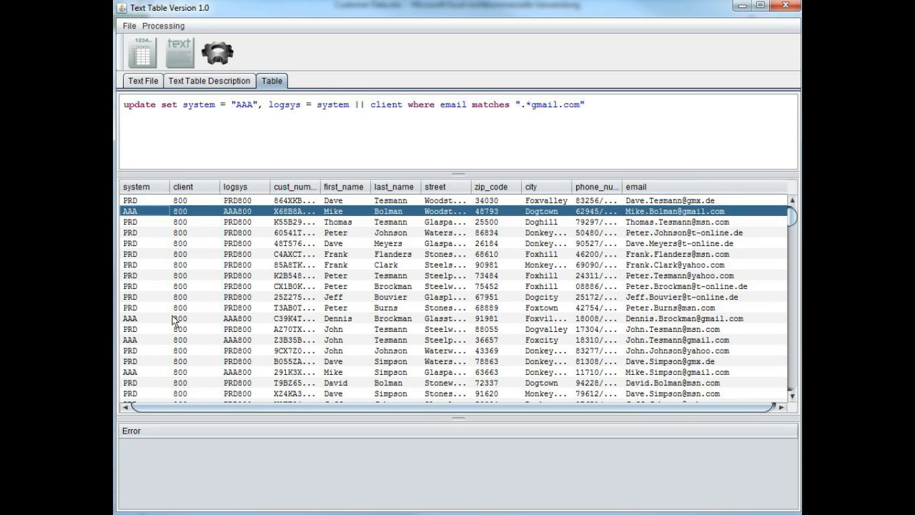
{"action": "left_click", "coordinate": [131, 309]}
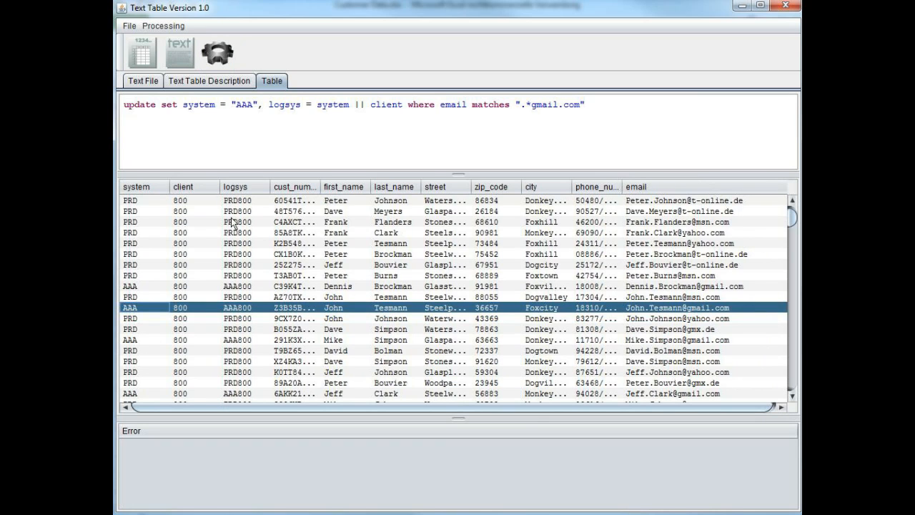
{"action": "scroll", "coordinate": [230, 315], "scroll_direction": "up", "scroll_amount": 5}
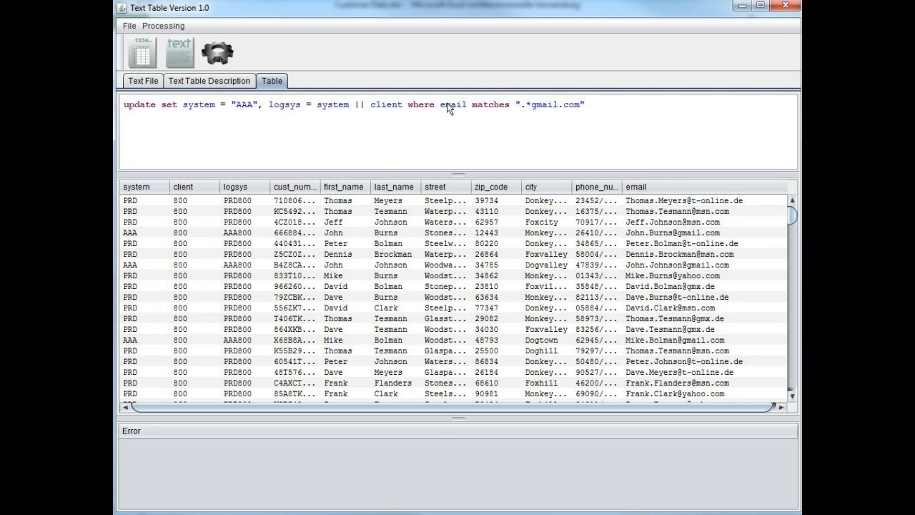
Replace the update query's assignments and where condition with email = lower_case(email).
{"action": "left_click", "coordinate": [352, 125]}
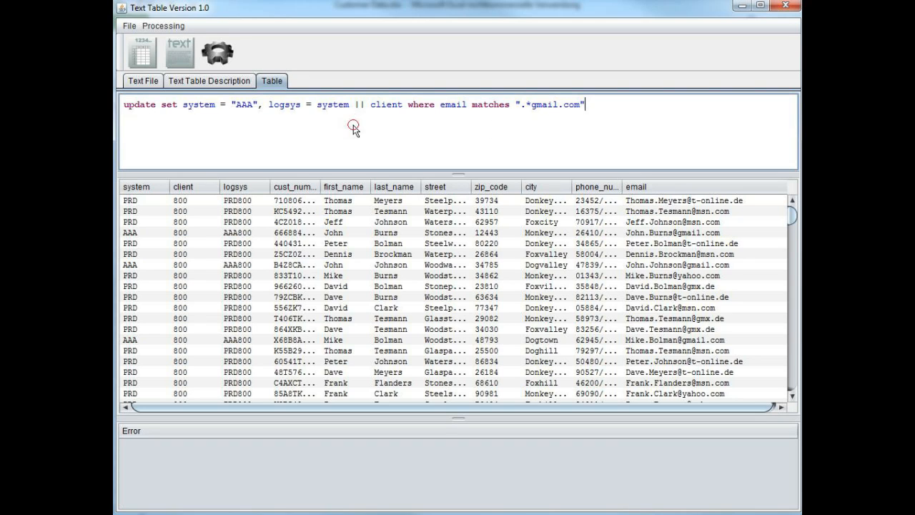
{"action": "left_click_drag", "start_coordinate": [606, 105], "coordinate": [325, 104]}
{"action": "left_click_drag", "start_coordinate": [241, 116], "coordinate": [187, 106]}
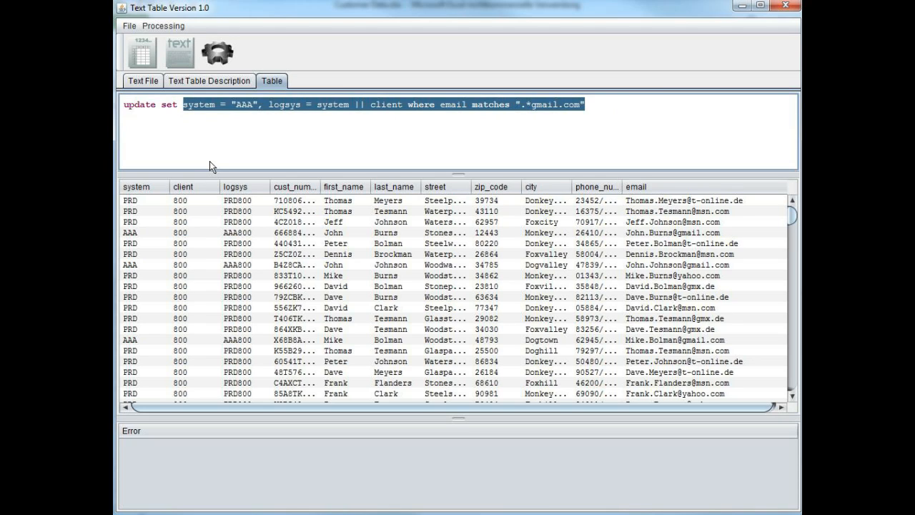
{"action": "type", "text": "email "}
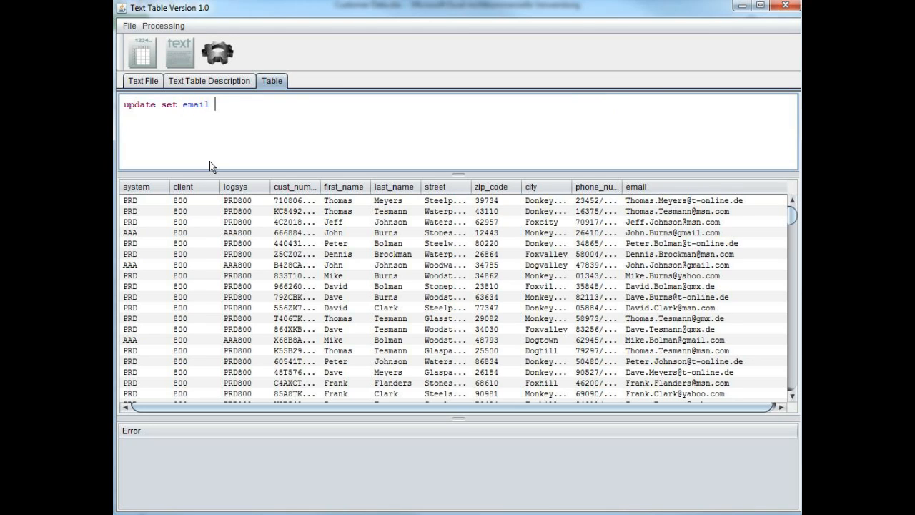
{"action": "type", "text": "= 1ower_case(email)"}
Execute the lower_case update and widen the email column to show the converted addresses.
{"action": "key", "text": "ctrl+Return"}
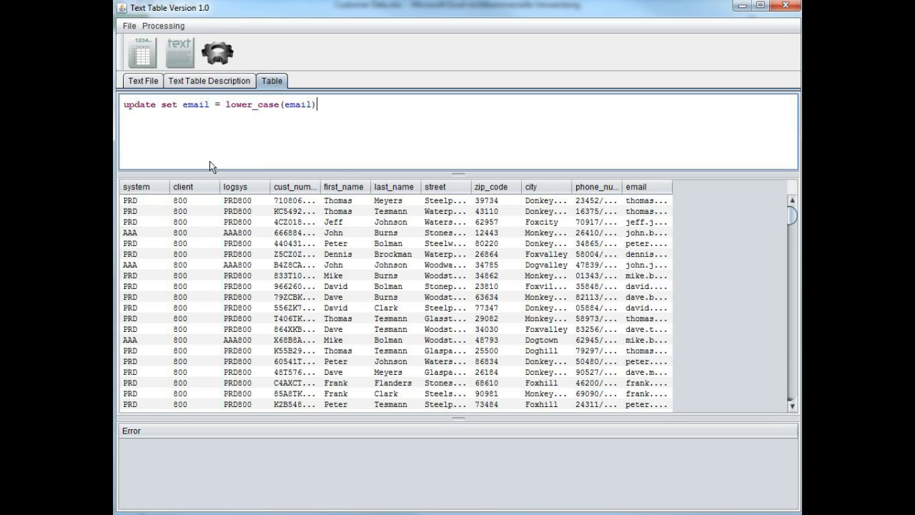
{"action": "left_click_drag", "start_coordinate": [672, 185], "coordinate": [743, 199]}
{"action": "mouse_move", "coordinate": [793, 221]}
{"action": "left_mouse_down"}
{"action": "mouse_move", "coordinate": [792, 243]}
{"action": "mouse_move", "coordinate": [791, 218]}
{"action": "left_mouse_up"}
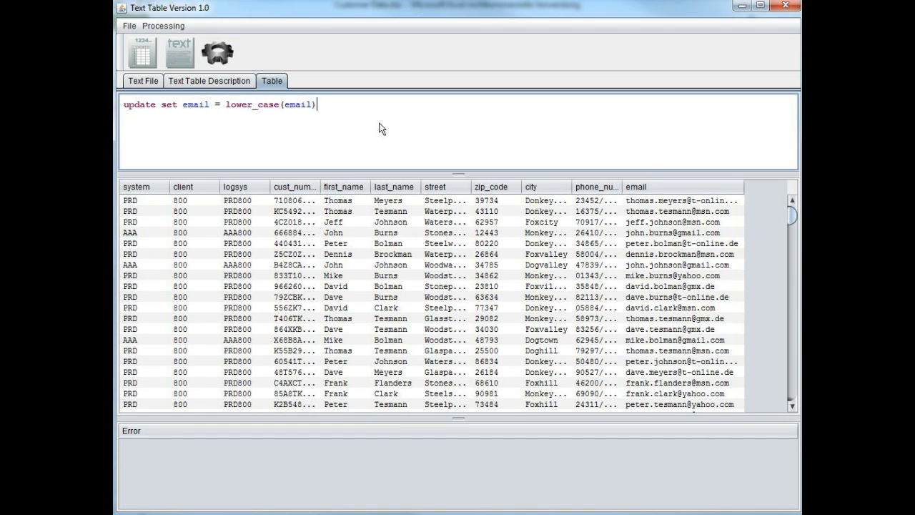
Convert the updated table back to text and examine the system, logsys and email values in the text file.
{"action": "left_click", "coordinate": [144, 82]}
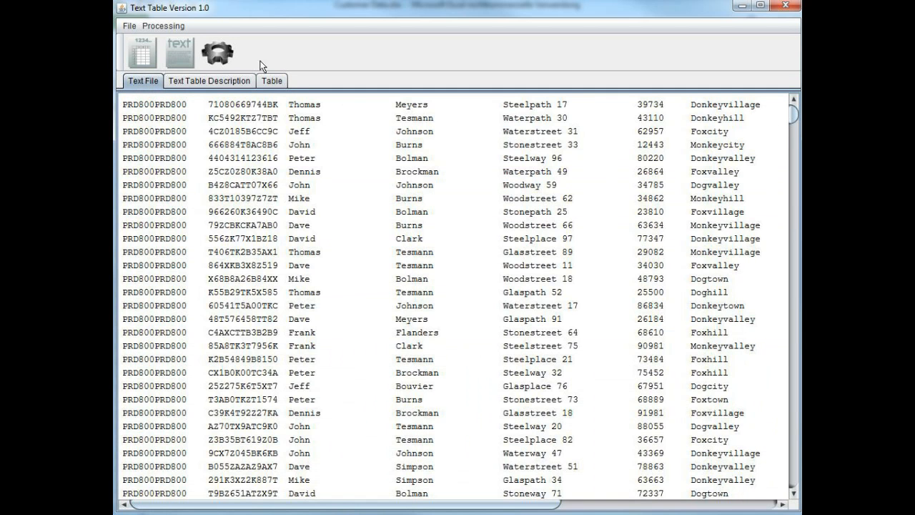
{"action": "left_click", "coordinate": [164, 28]}
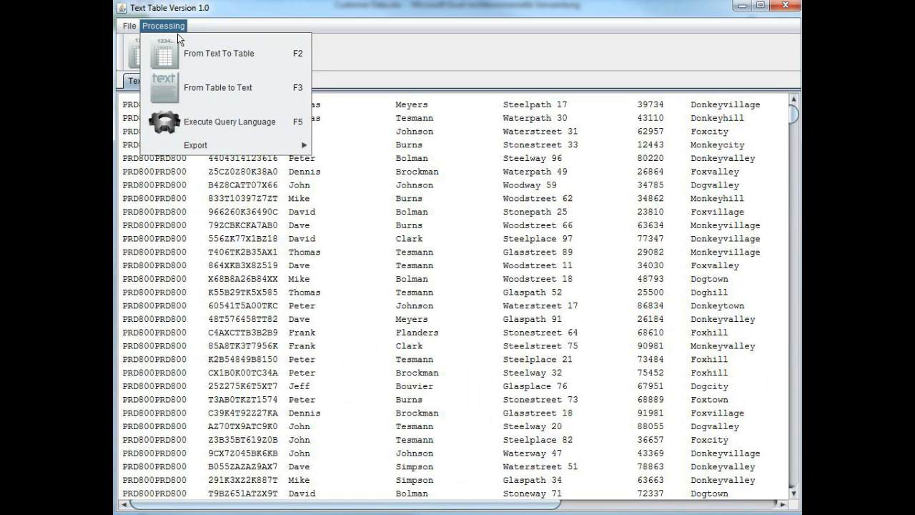
{"action": "left_click", "coordinate": [212, 87]}
{"action": "scroll", "coordinate": [188, 195], "scroll_direction": "up", "scroll_amount": 20}
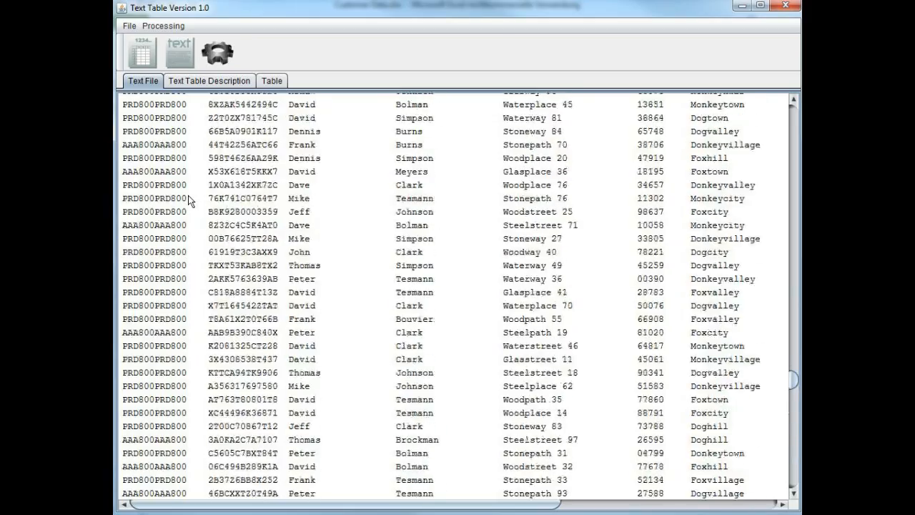
{"action": "scroll", "coordinate": [187, 195], "scroll_direction": "up", "scroll_amount": 20}
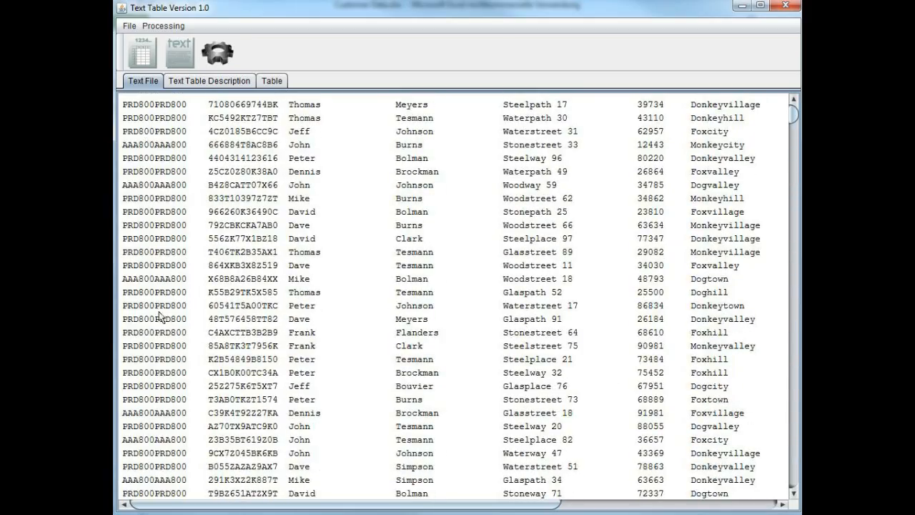
{"action": "left_click_drag", "start_coordinate": [197, 506], "coordinate": [411, 506]}
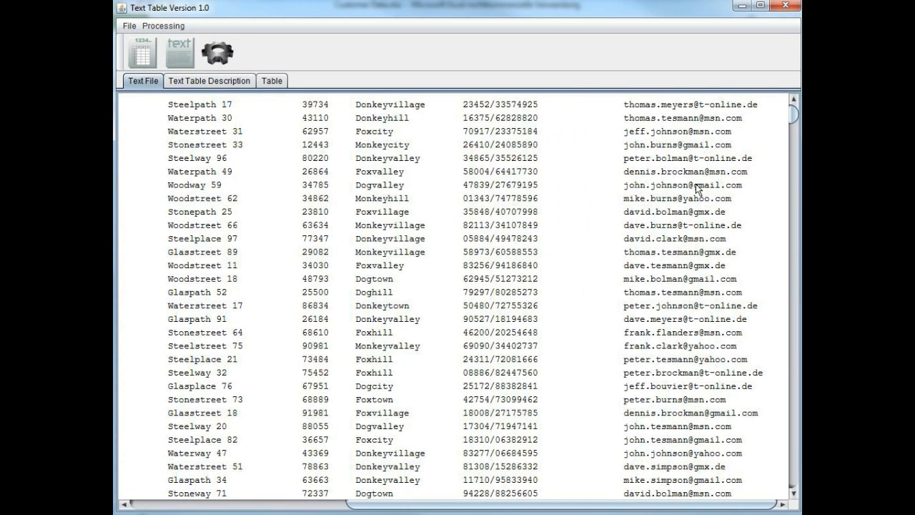
Return to the table and replace its query with delete where system = "PRD".
{"action": "left_click", "coordinate": [271, 81]}
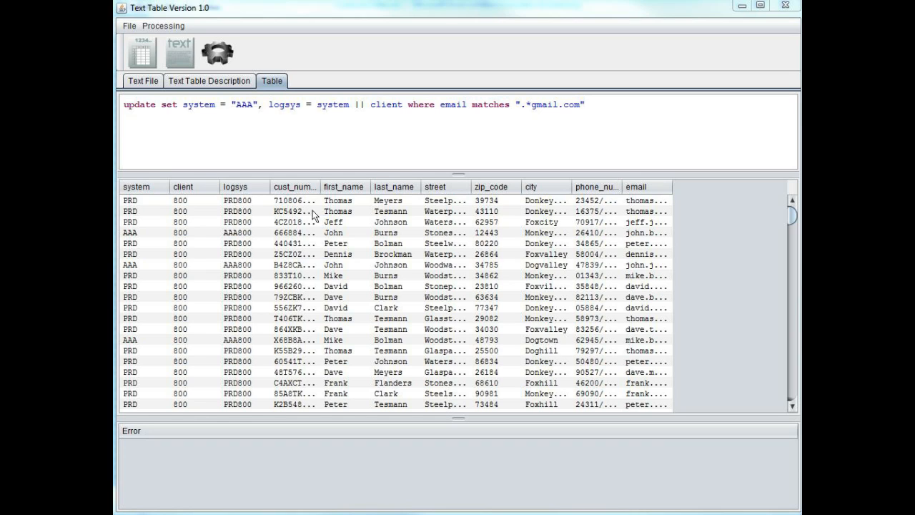
{"action": "triple_click", "coordinate": [601, 113]}
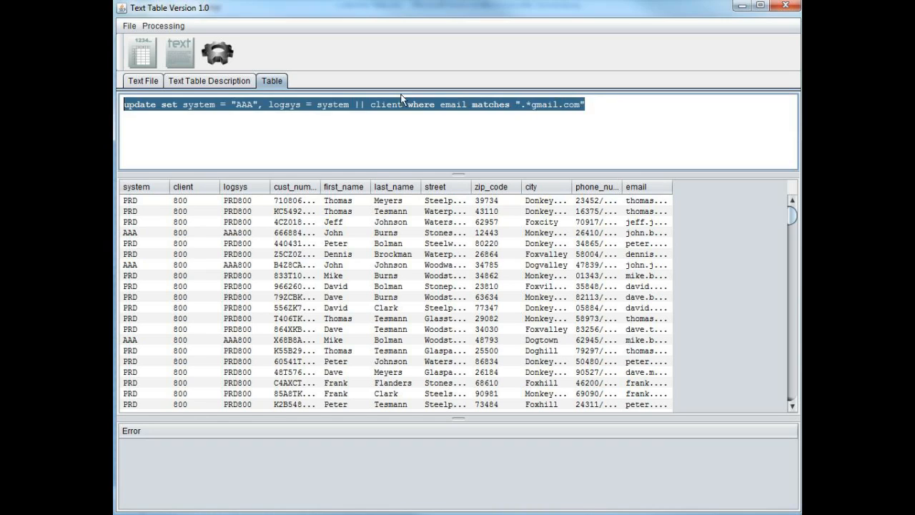
{"action": "type", "text": "delt"}
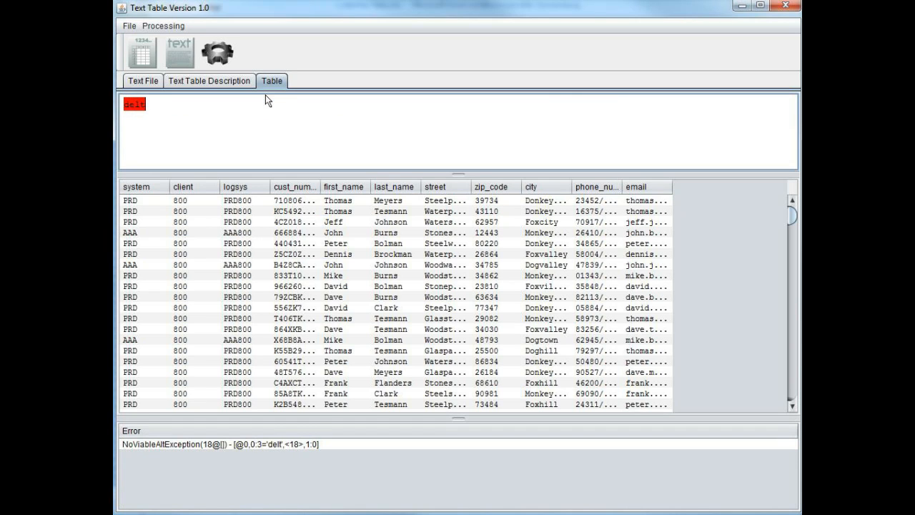
{"action": "key", "text": "BackSpace"}
{"action": "type", "text": "ete"}
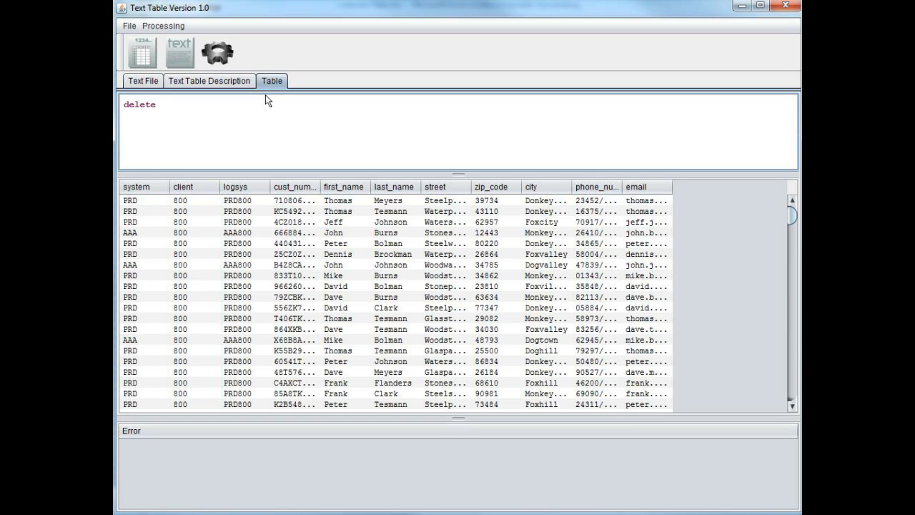
{"action": "type", "text": "where"}
{"action": "type", "text": "system = \"PRD\""}
Execute the delete query and check the system values and widened email column of the remaining rows.
{"action": "left_click", "coordinate": [233, 64]}
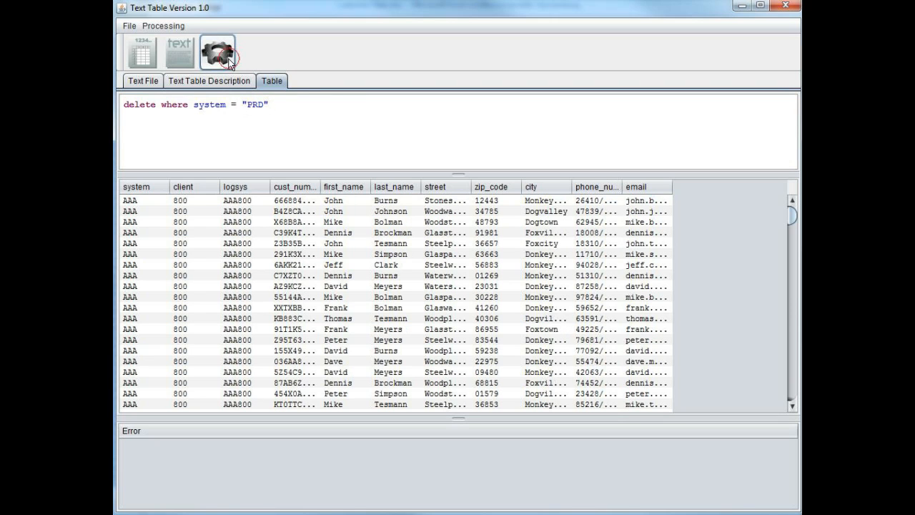
{"action": "left_click", "coordinate": [159, 200]}
{"action": "left_click", "coordinate": [147, 223]}
{"action": "left_click", "coordinate": [145, 255]}
{"action": "left_click", "coordinate": [147, 287]}
{"action": "left_click", "coordinate": [146, 339]}
{"action": "left_click", "coordinate": [144, 382]}
{"action": "left_click", "coordinate": [148, 361]}
{"action": "left_click", "coordinate": [146, 328]}
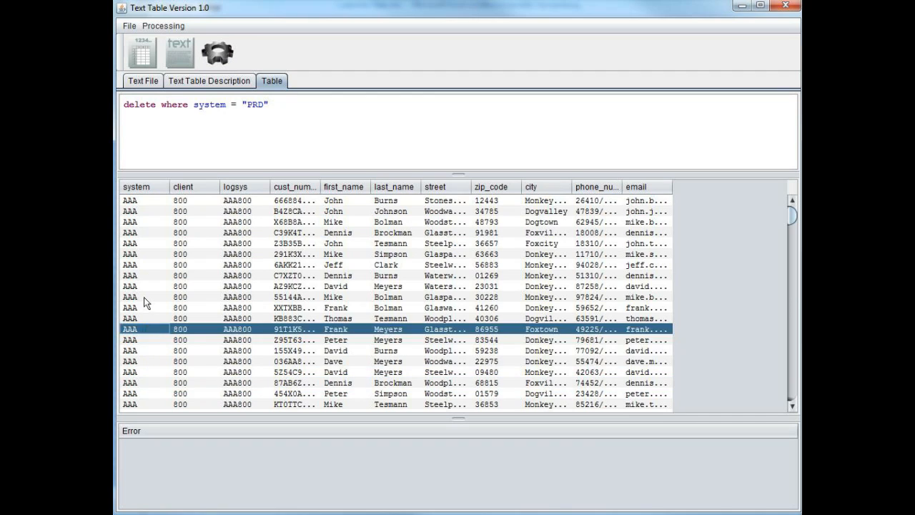
{"action": "left_click", "coordinate": [144, 297]}
{"action": "left_click", "coordinate": [145, 255]}
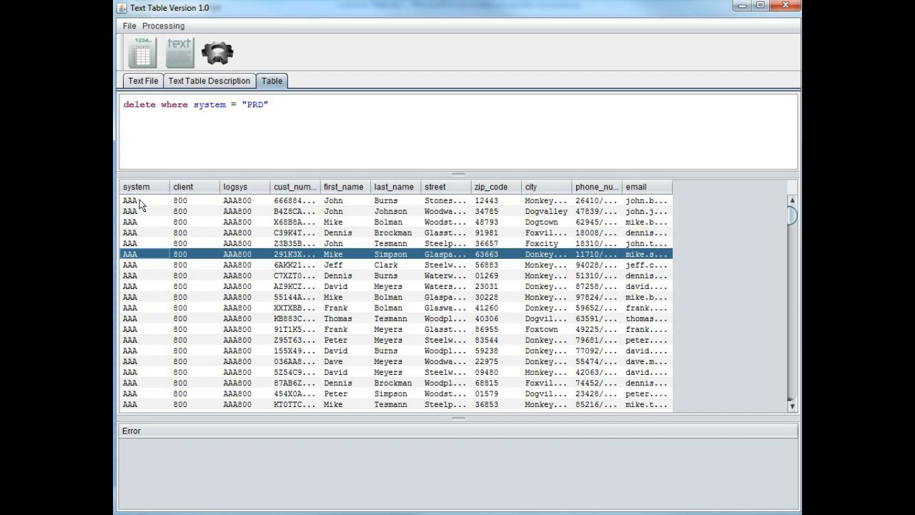
{"action": "left_click_drag", "start_coordinate": [670, 188], "coordinate": [772, 187]}
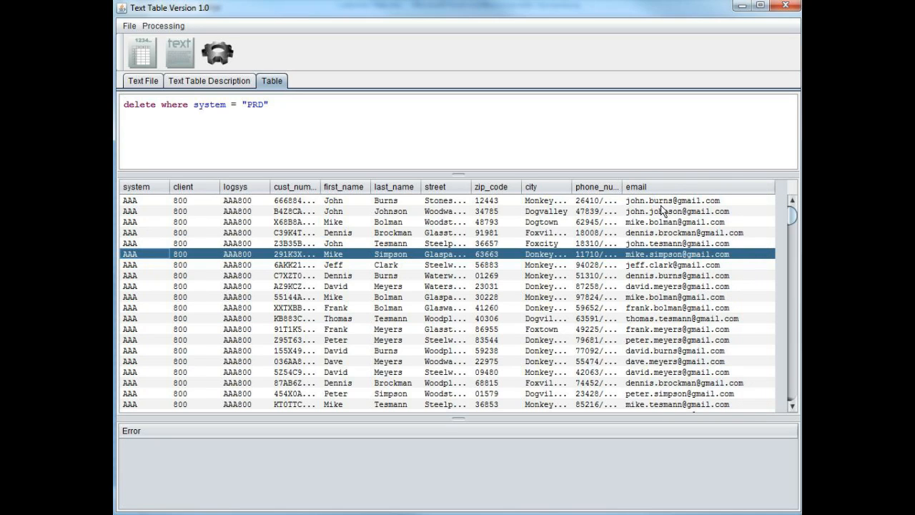
Convert the reduced table back to text and review the text file's rows before returning to the table.
{"action": "left_click", "coordinate": [145, 84]}
{"action": "left_click", "coordinate": [159, 26]}
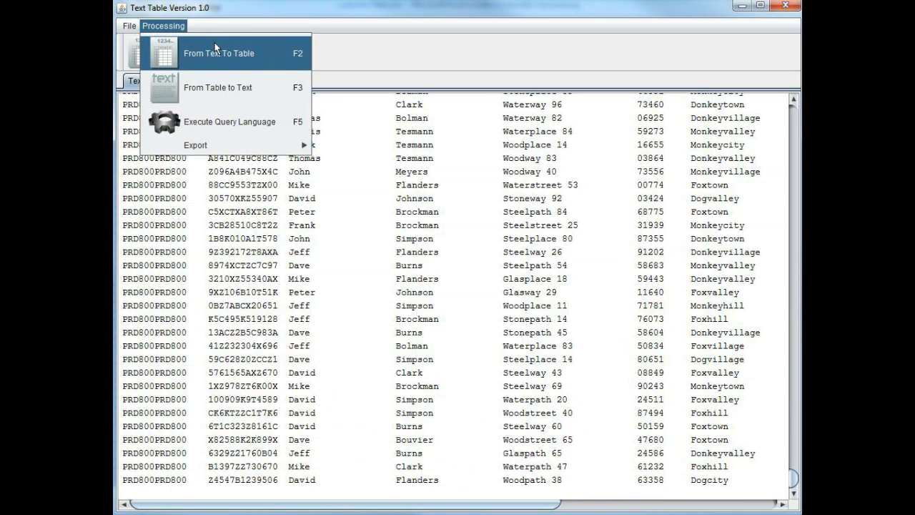
{"action": "left_click", "coordinate": [221, 88]}
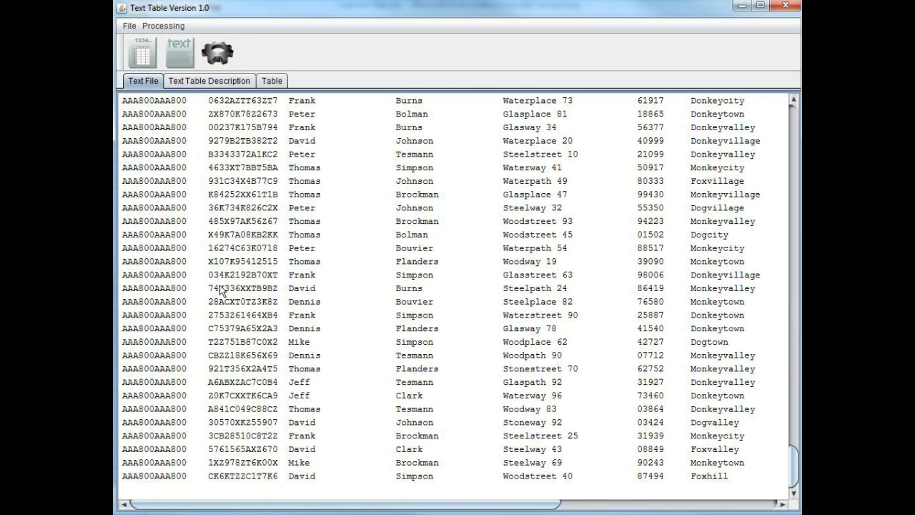
{"action": "mouse_move", "coordinate": [258, 504]}
{"action": "left_mouse_down"}
{"action": "mouse_move", "coordinate": [465, 505]}
{"action": "mouse_move", "coordinate": [258, 501]}
{"action": "left_mouse_up"}
{"action": "scroll", "coordinate": [182, 465], "scroll_direction": "up", "scroll_amount": 20}
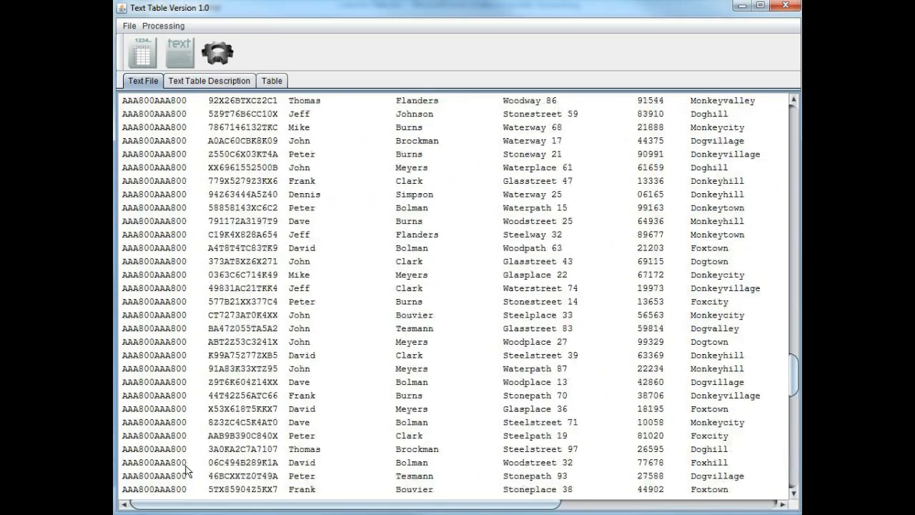
{"action": "scroll", "coordinate": [184, 470], "scroll_direction": "up", "scroll_amount": 20}
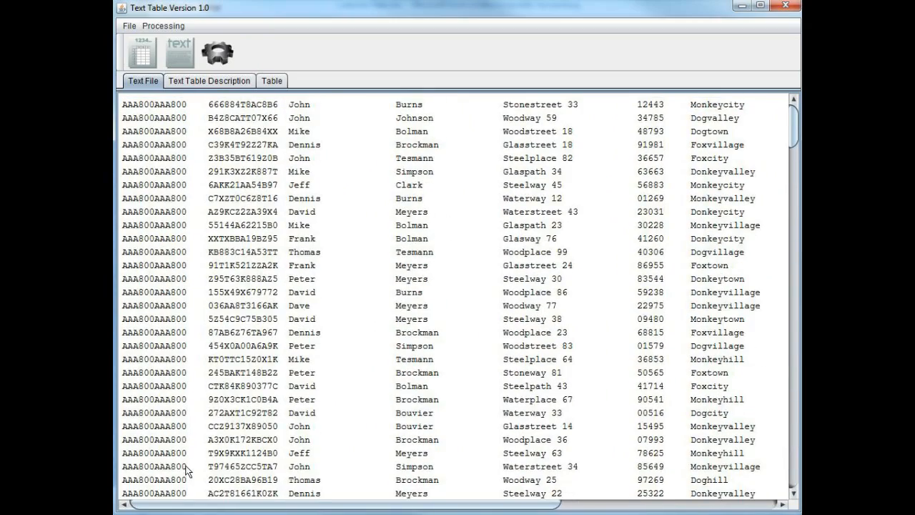
{"action": "left_click", "coordinate": [213, 81]}
{"action": "left_click", "coordinate": [264, 81]}
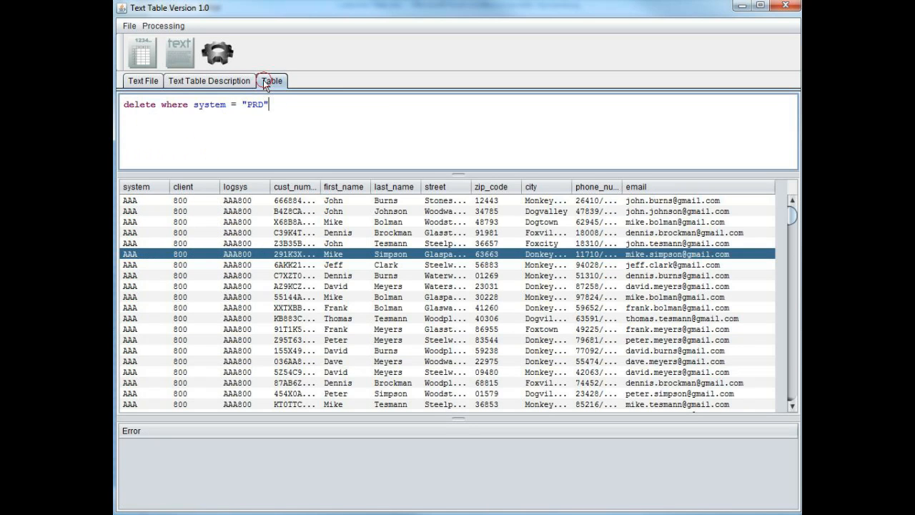